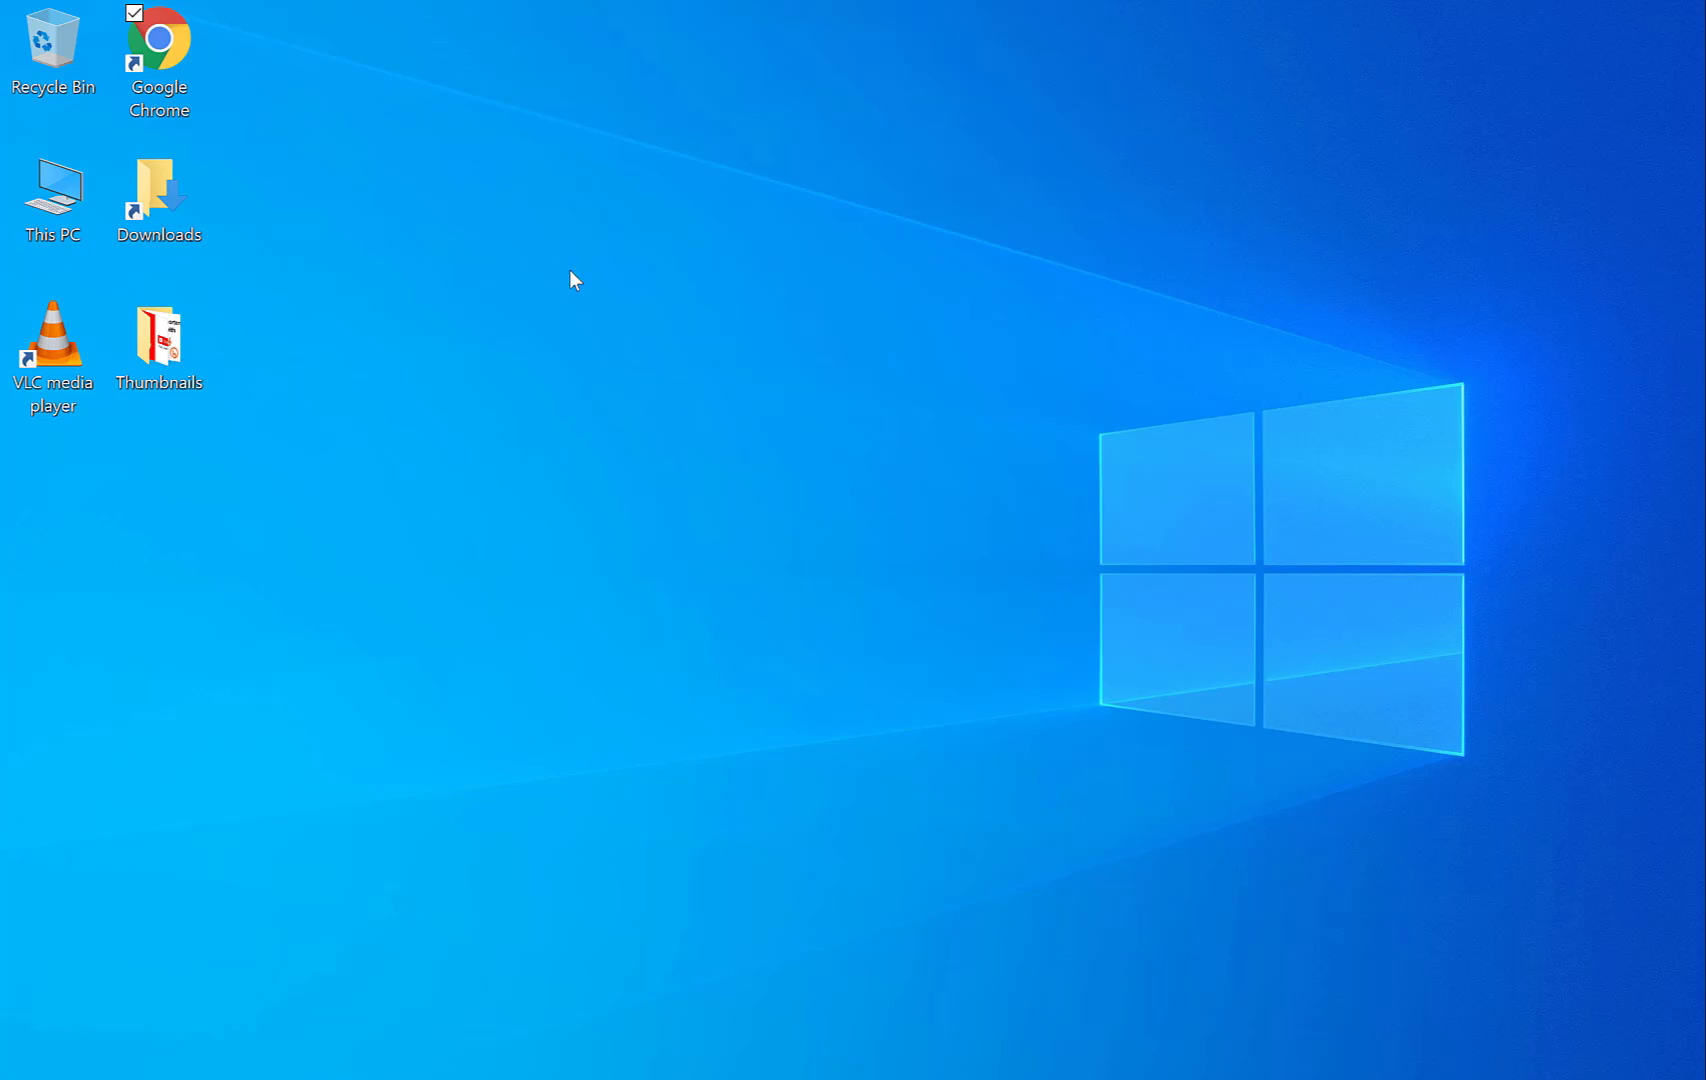
{"action": "double_click", "coordinate": [164, 63]}
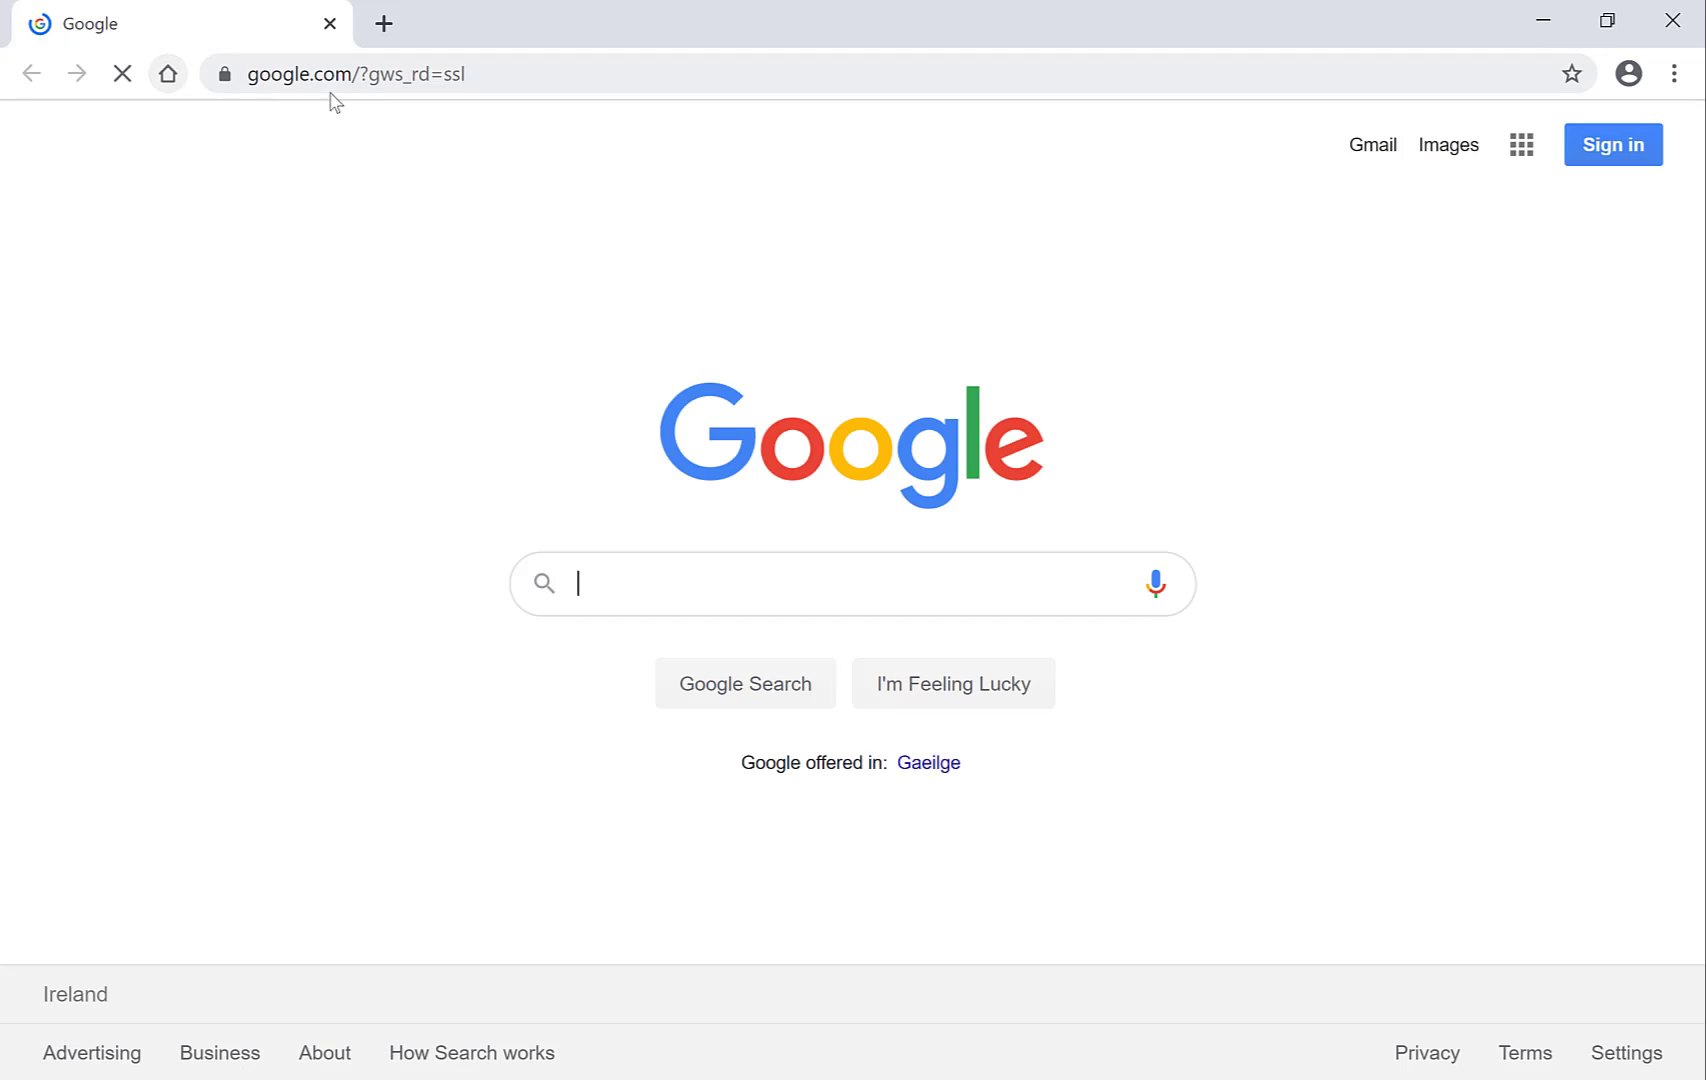
{"action": "left_click", "coordinate": [453, 72]}
{"action": "type", "text": "www.inst"}
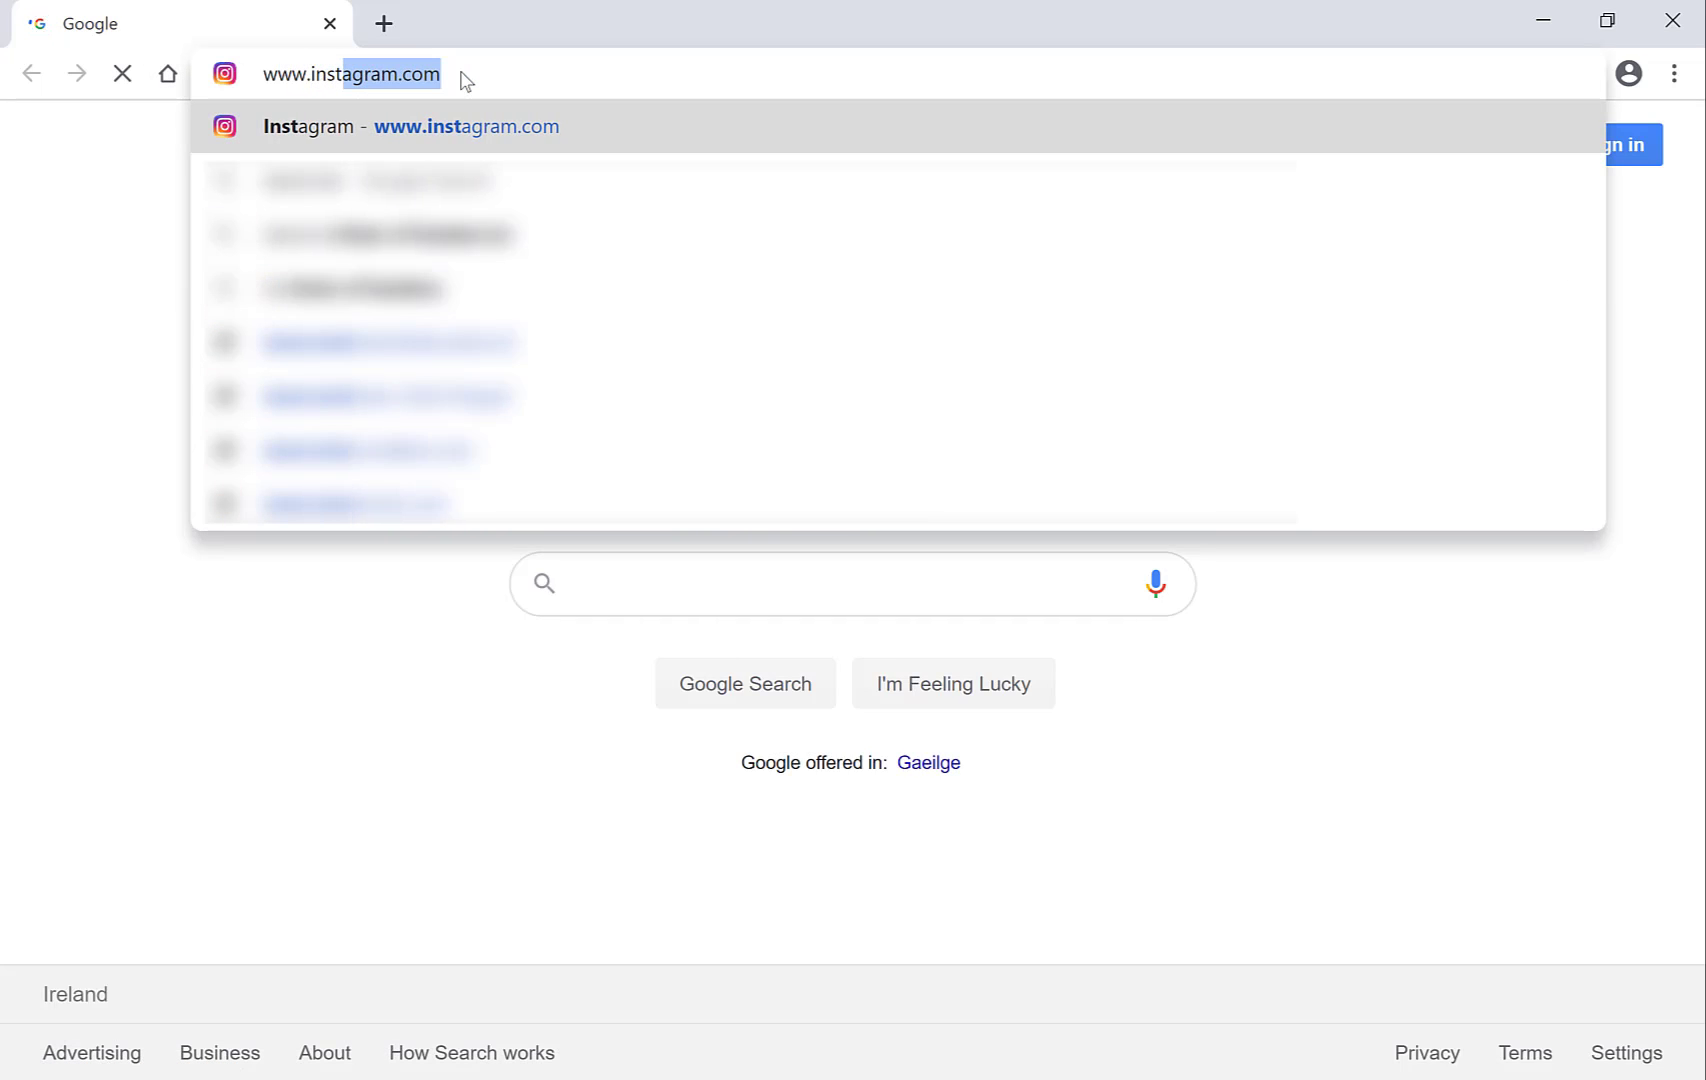
{"action": "key", "text": "Return"}
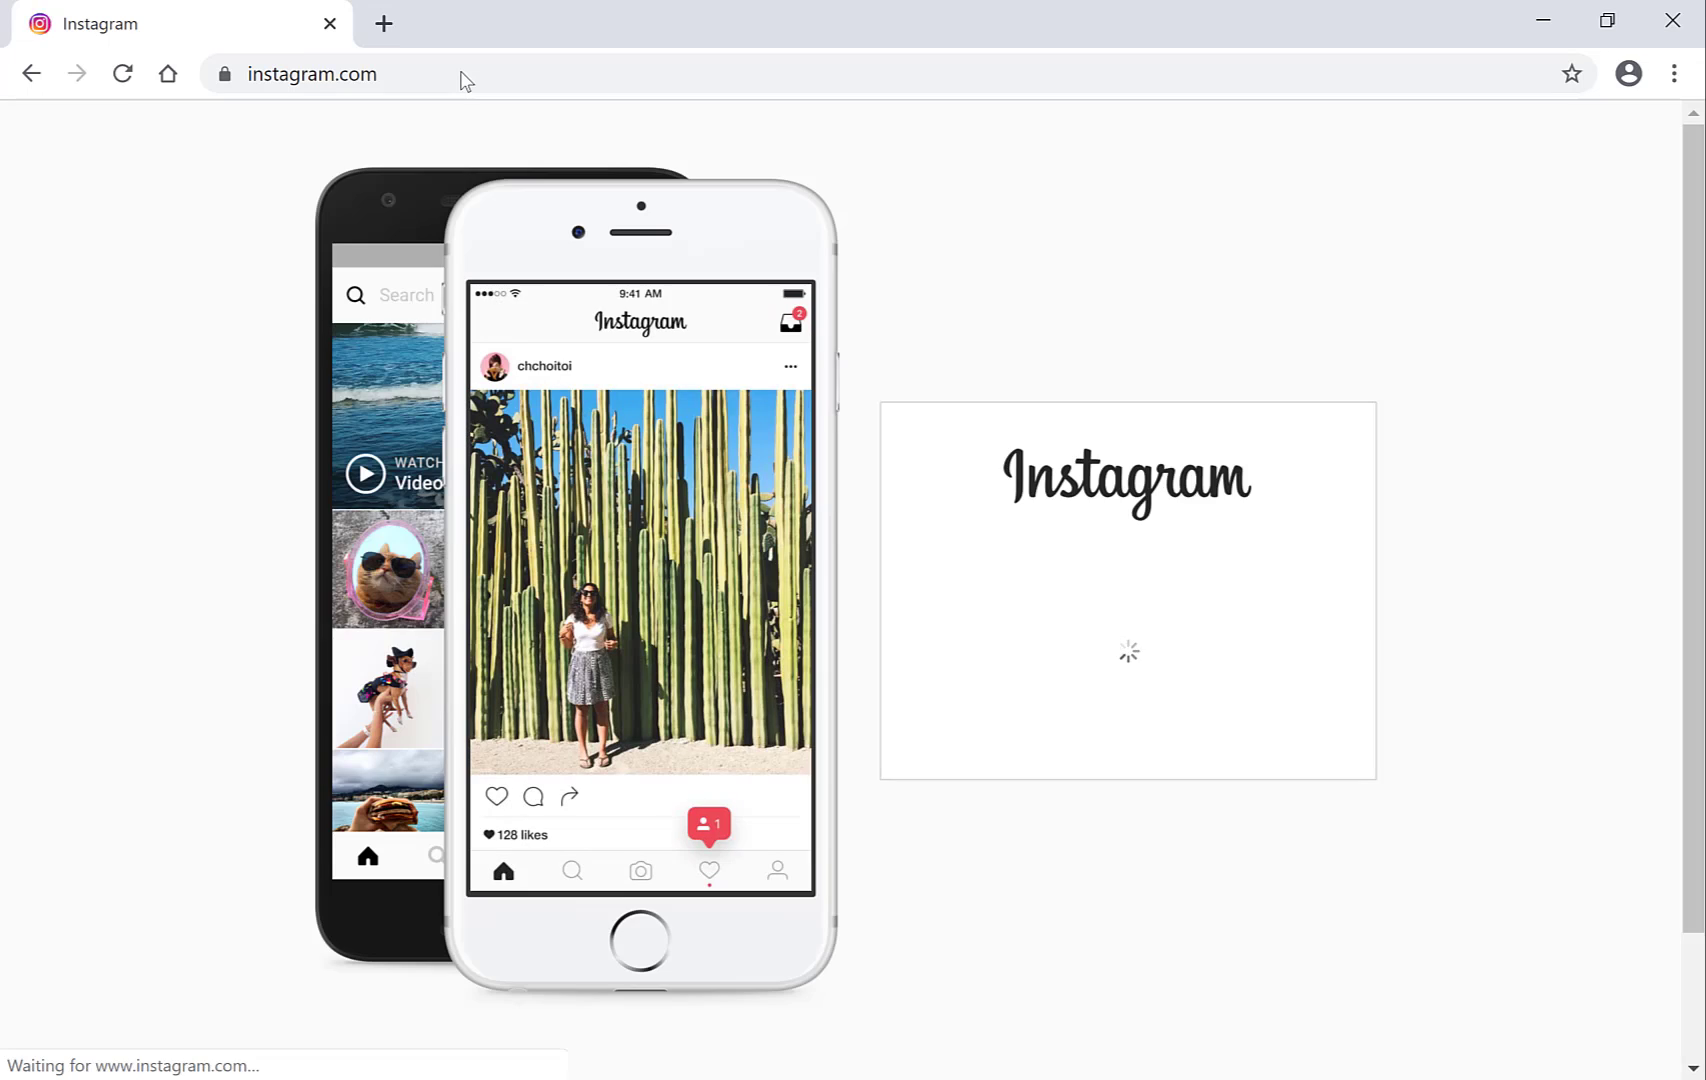
Log in to Instagram with the account's username and password.
{"action": "type", "text": "username"}
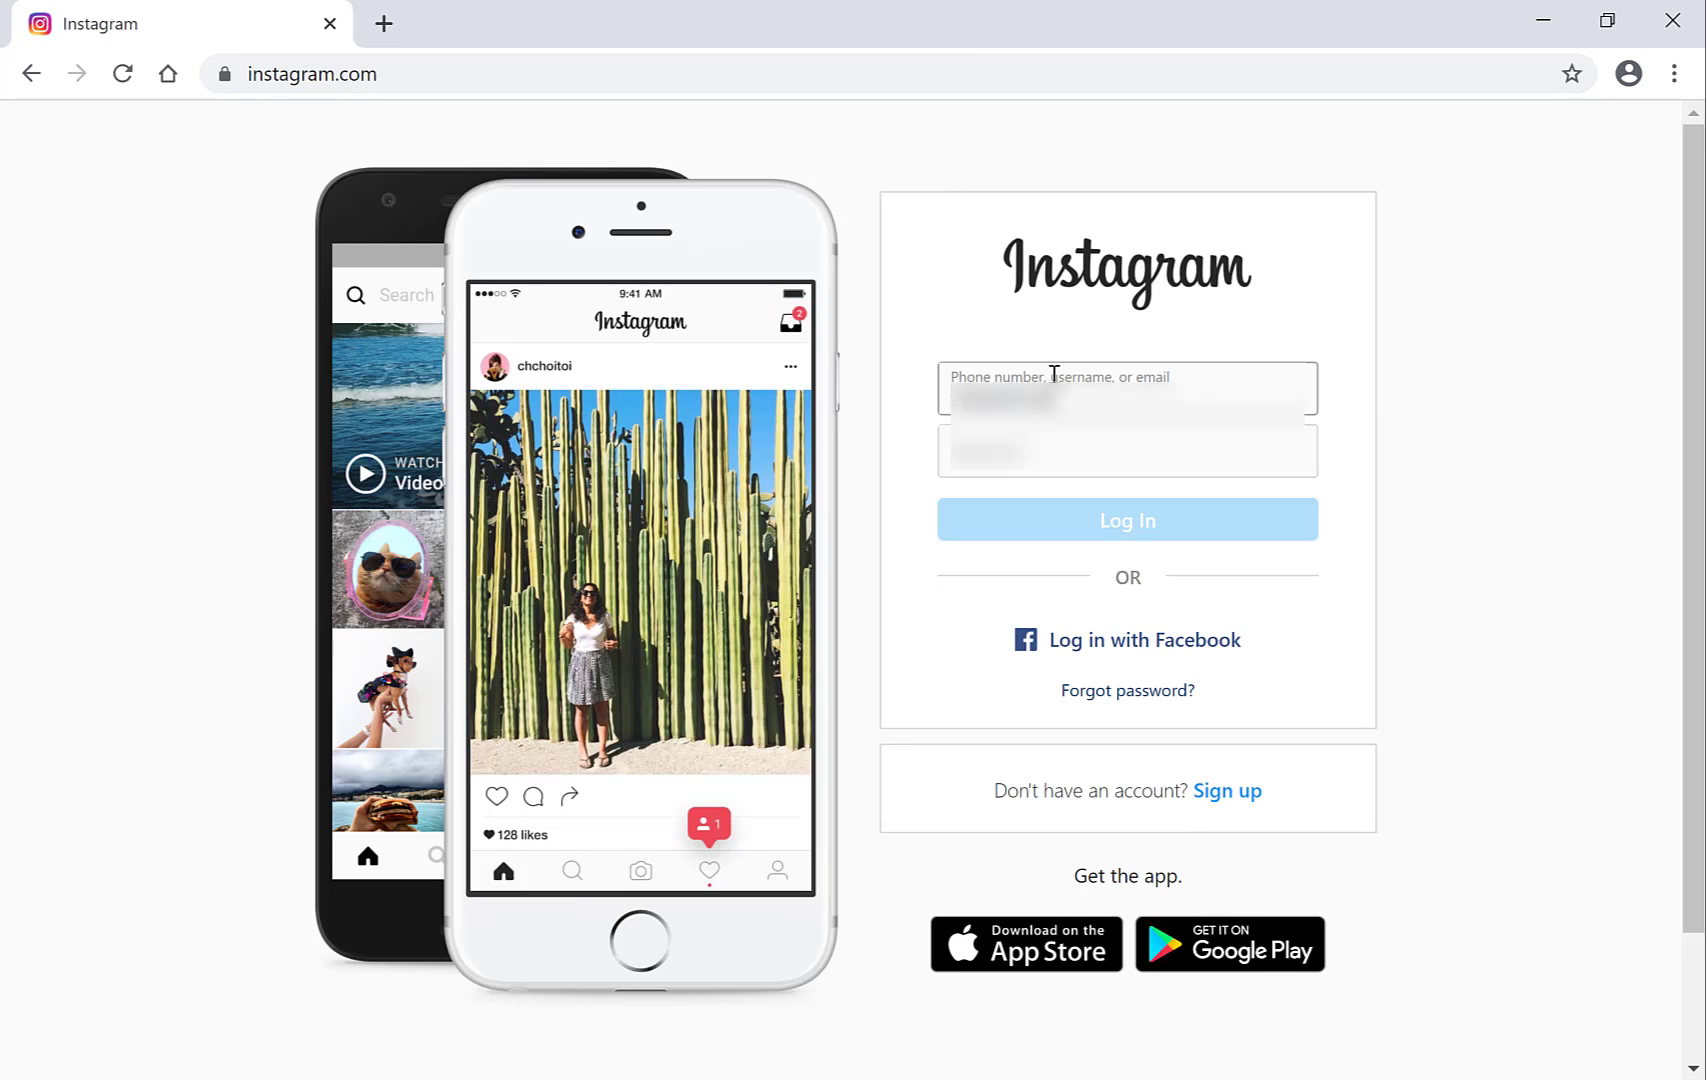
{"action": "left_click", "coordinate": [1050, 435]}
{"action": "left_click", "coordinate": [1099, 503]}
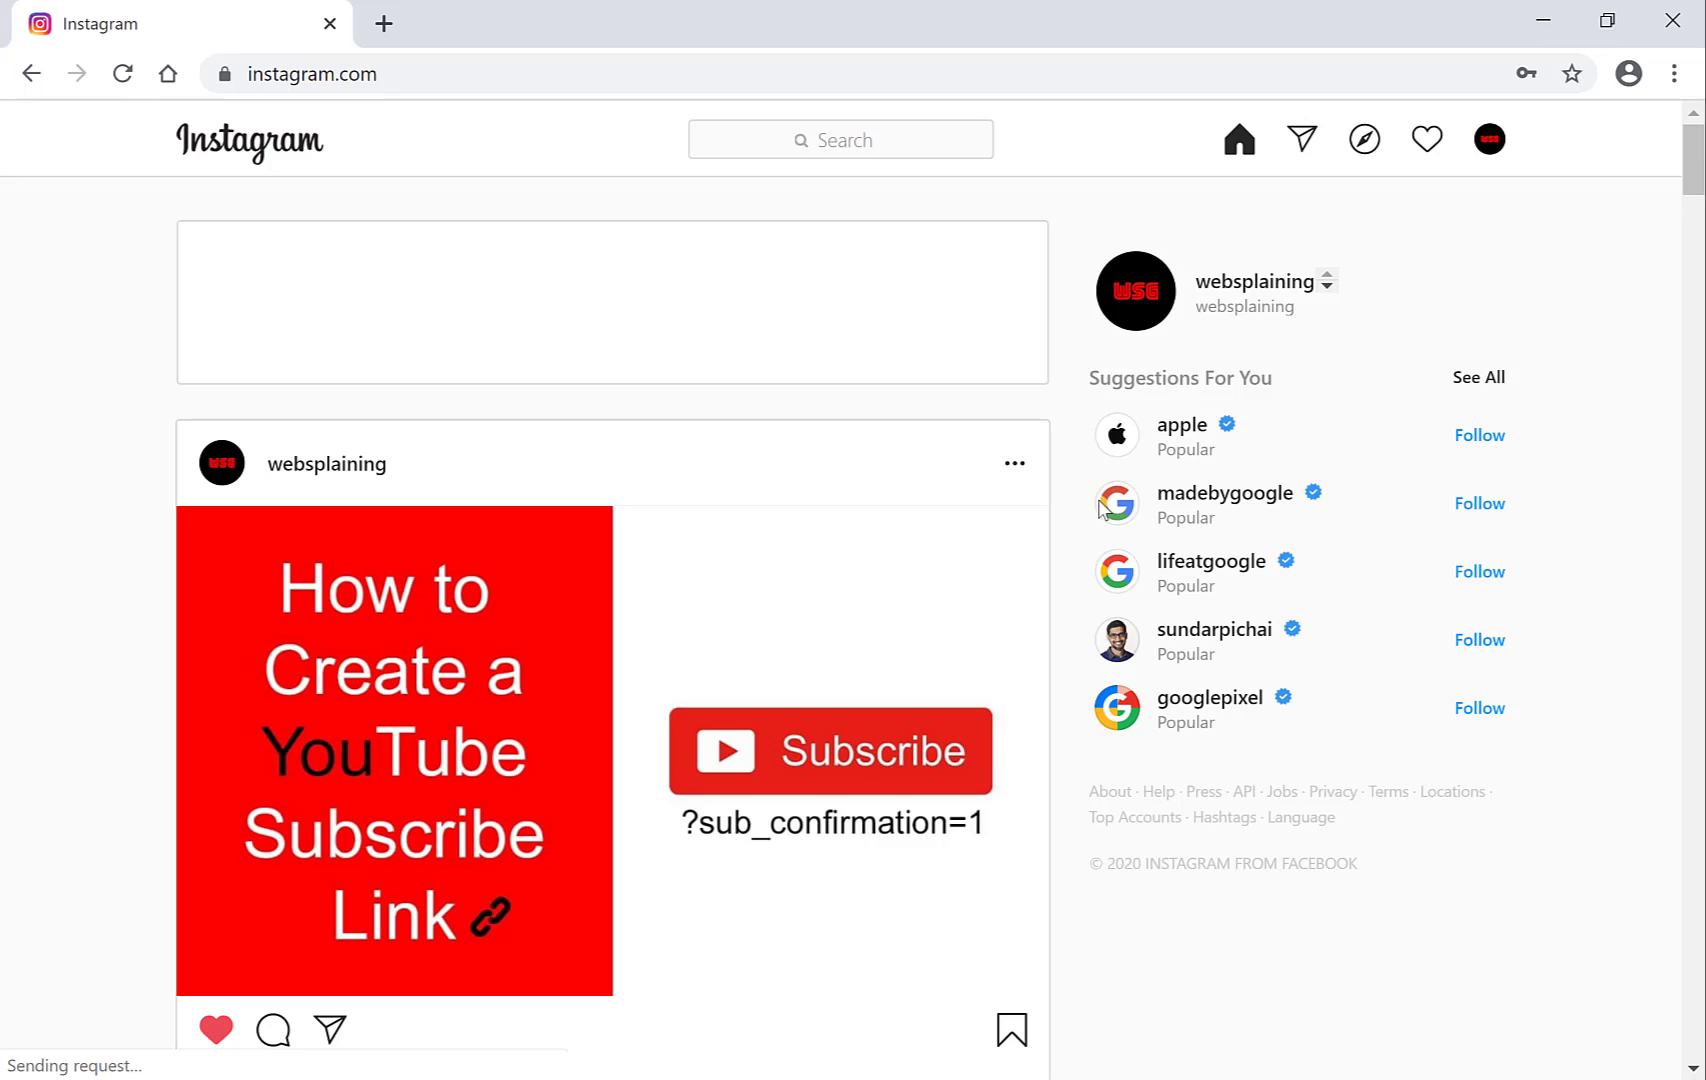
Go to the account's own profile page and open the browser's Inspect tools on it.
{"action": "left_click", "coordinate": [1489, 145]}
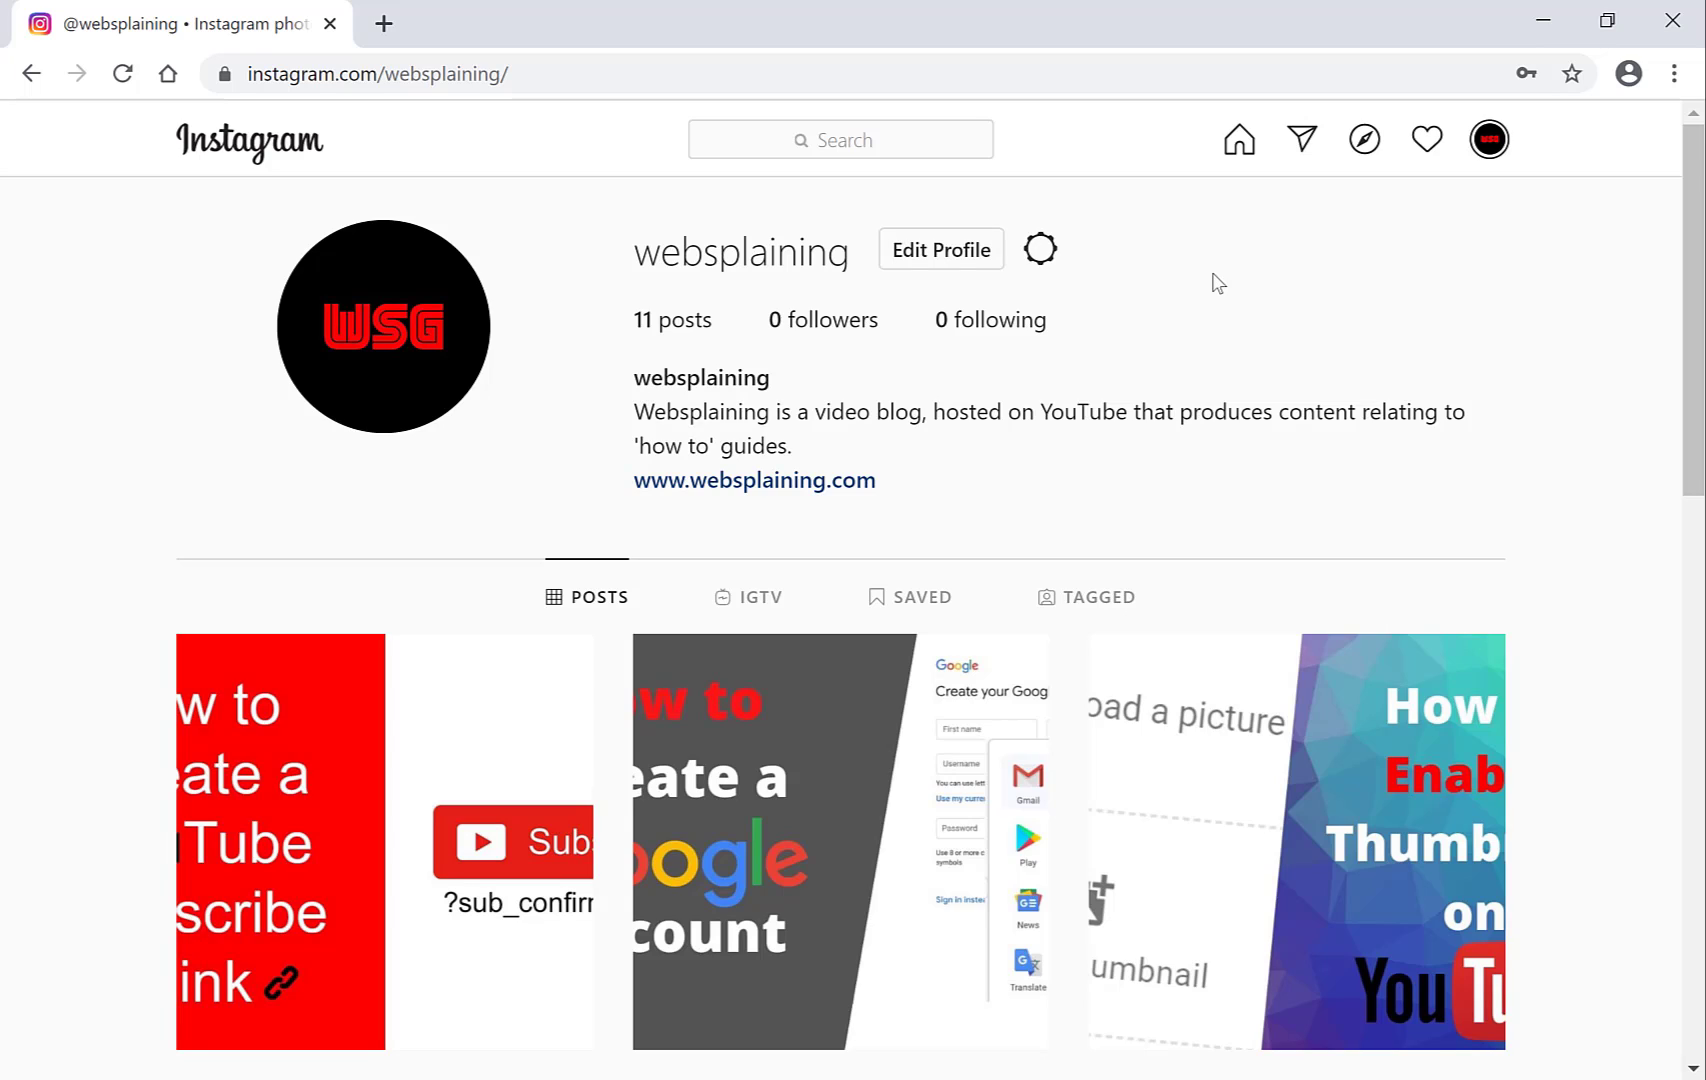
{"action": "right_click", "coordinate": [1181, 322]}
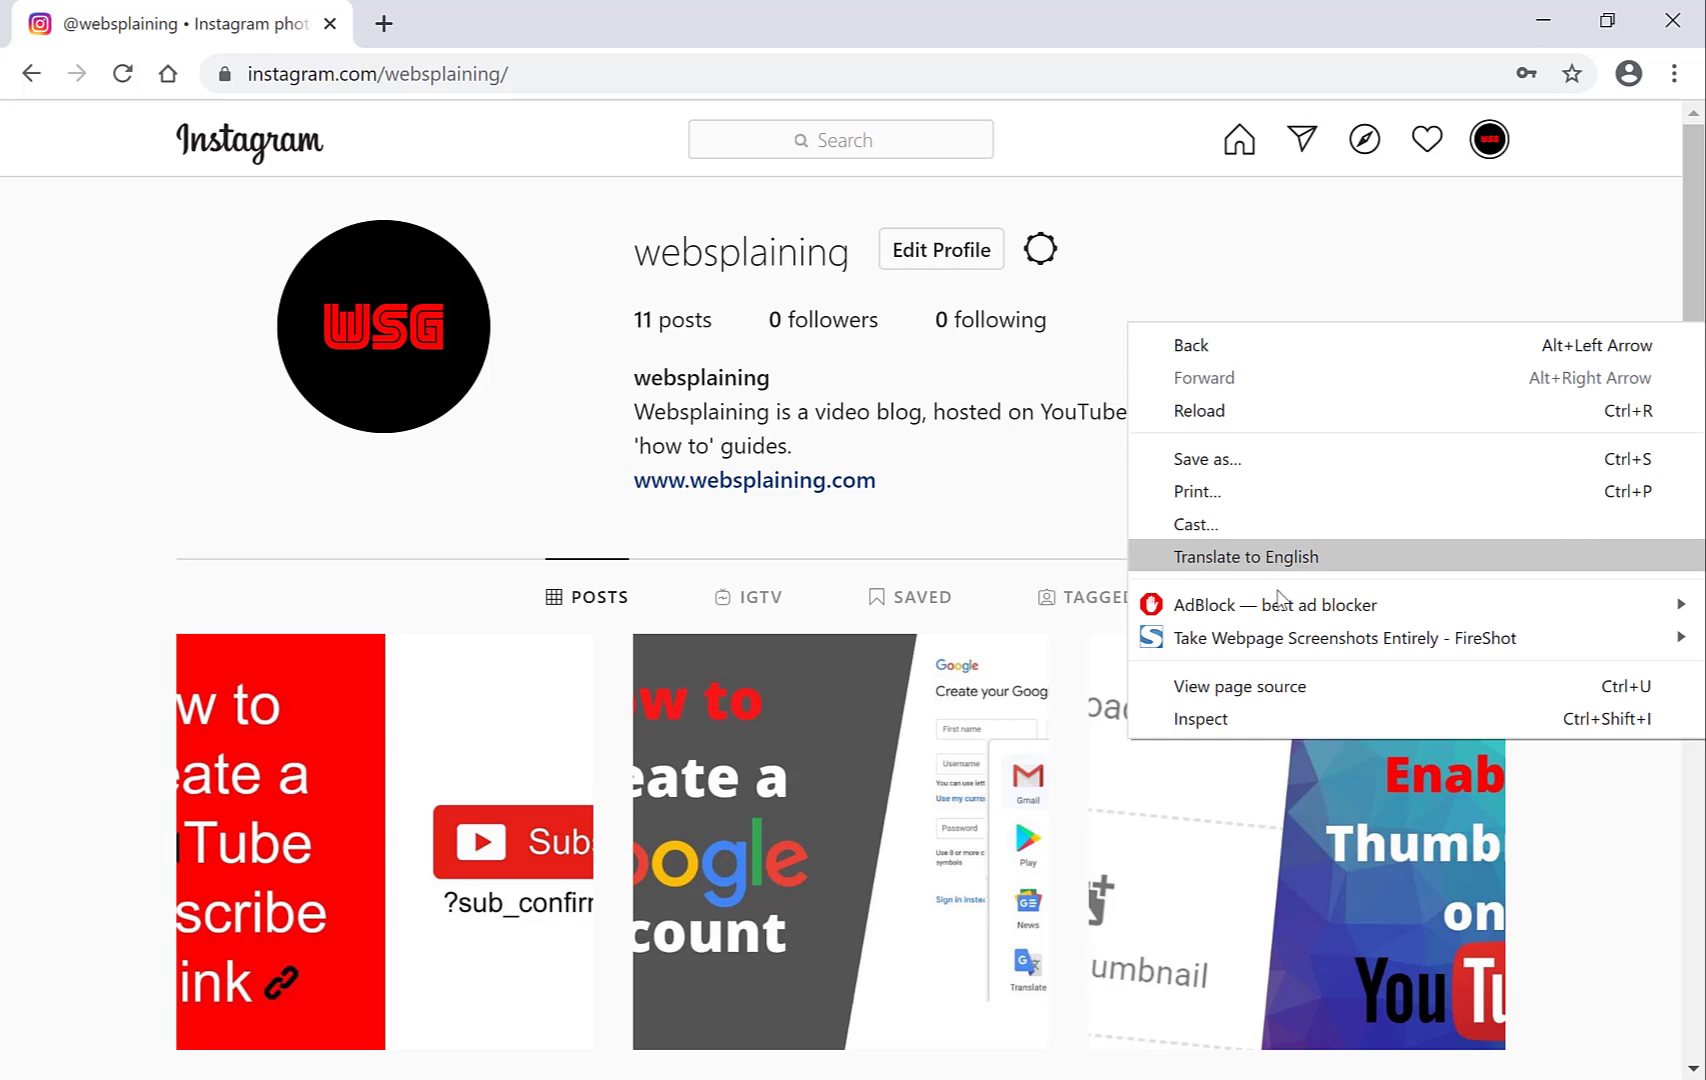
{"action": "left_click", "coordinate": [1256, 707]}
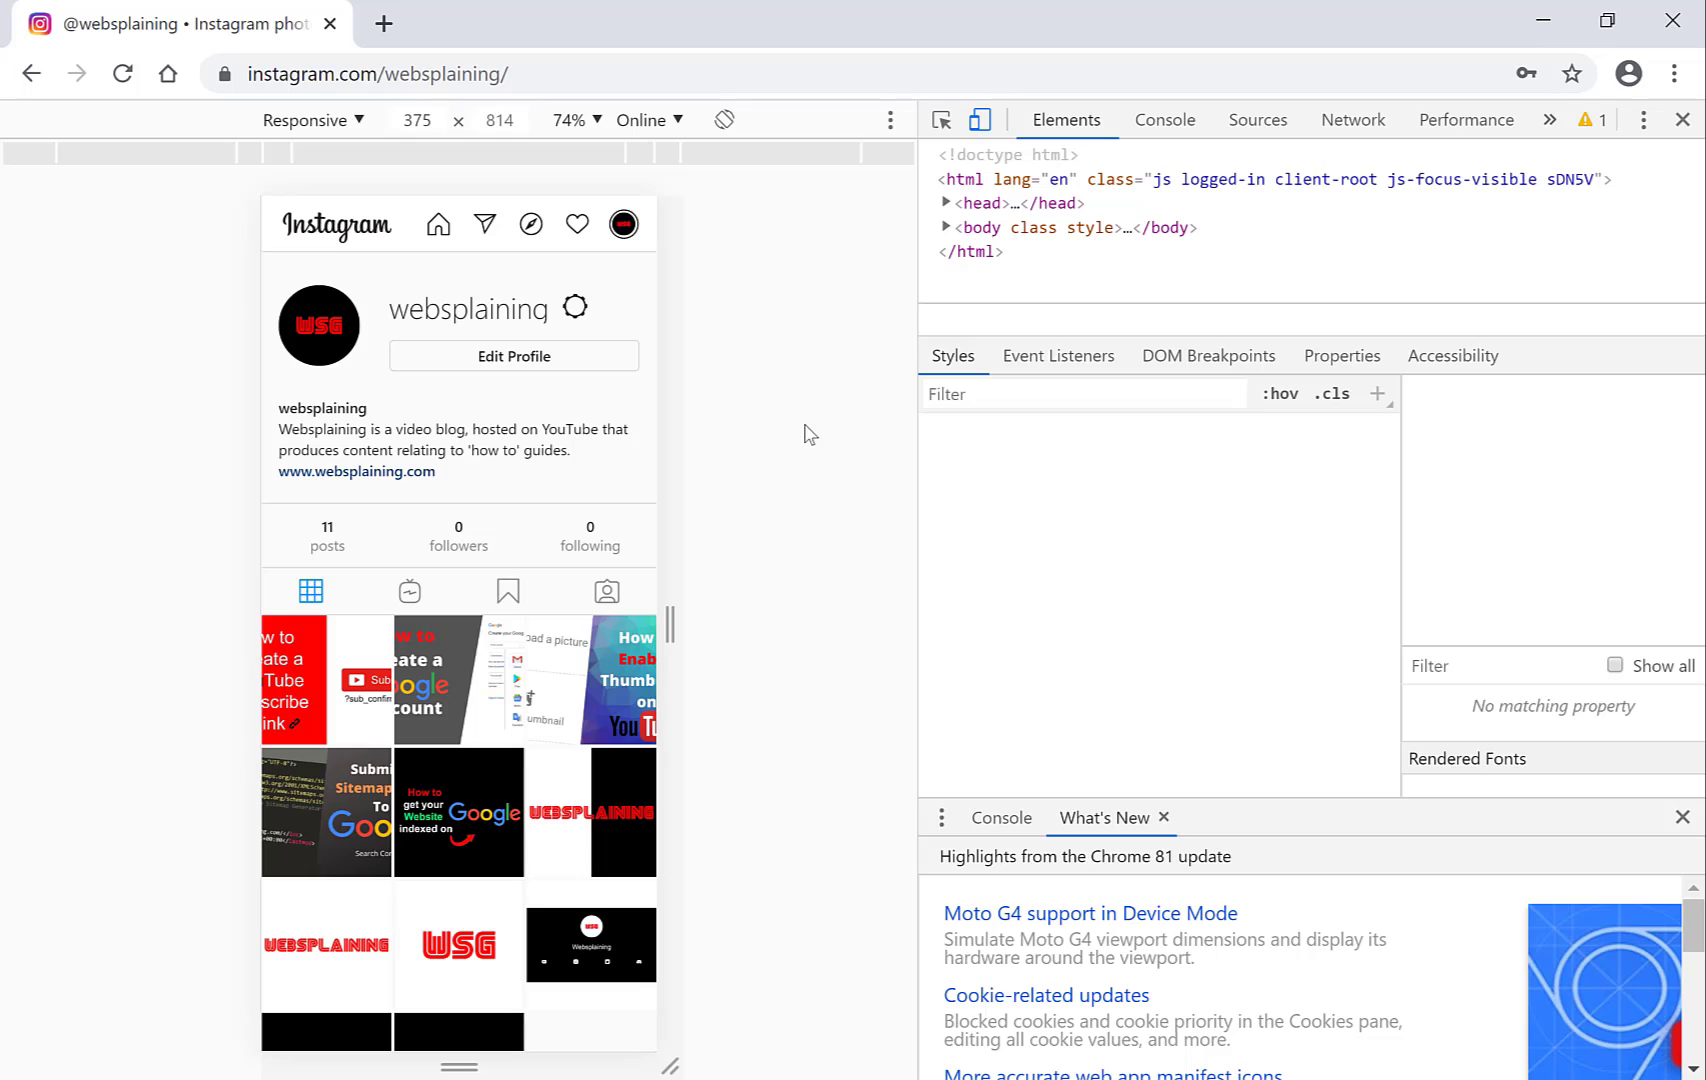
Emulate an iPhone X, reload the profile page in its mobile layout, and close the developer tools.
{"action": "left_click", "coordinate": [308, 122]}
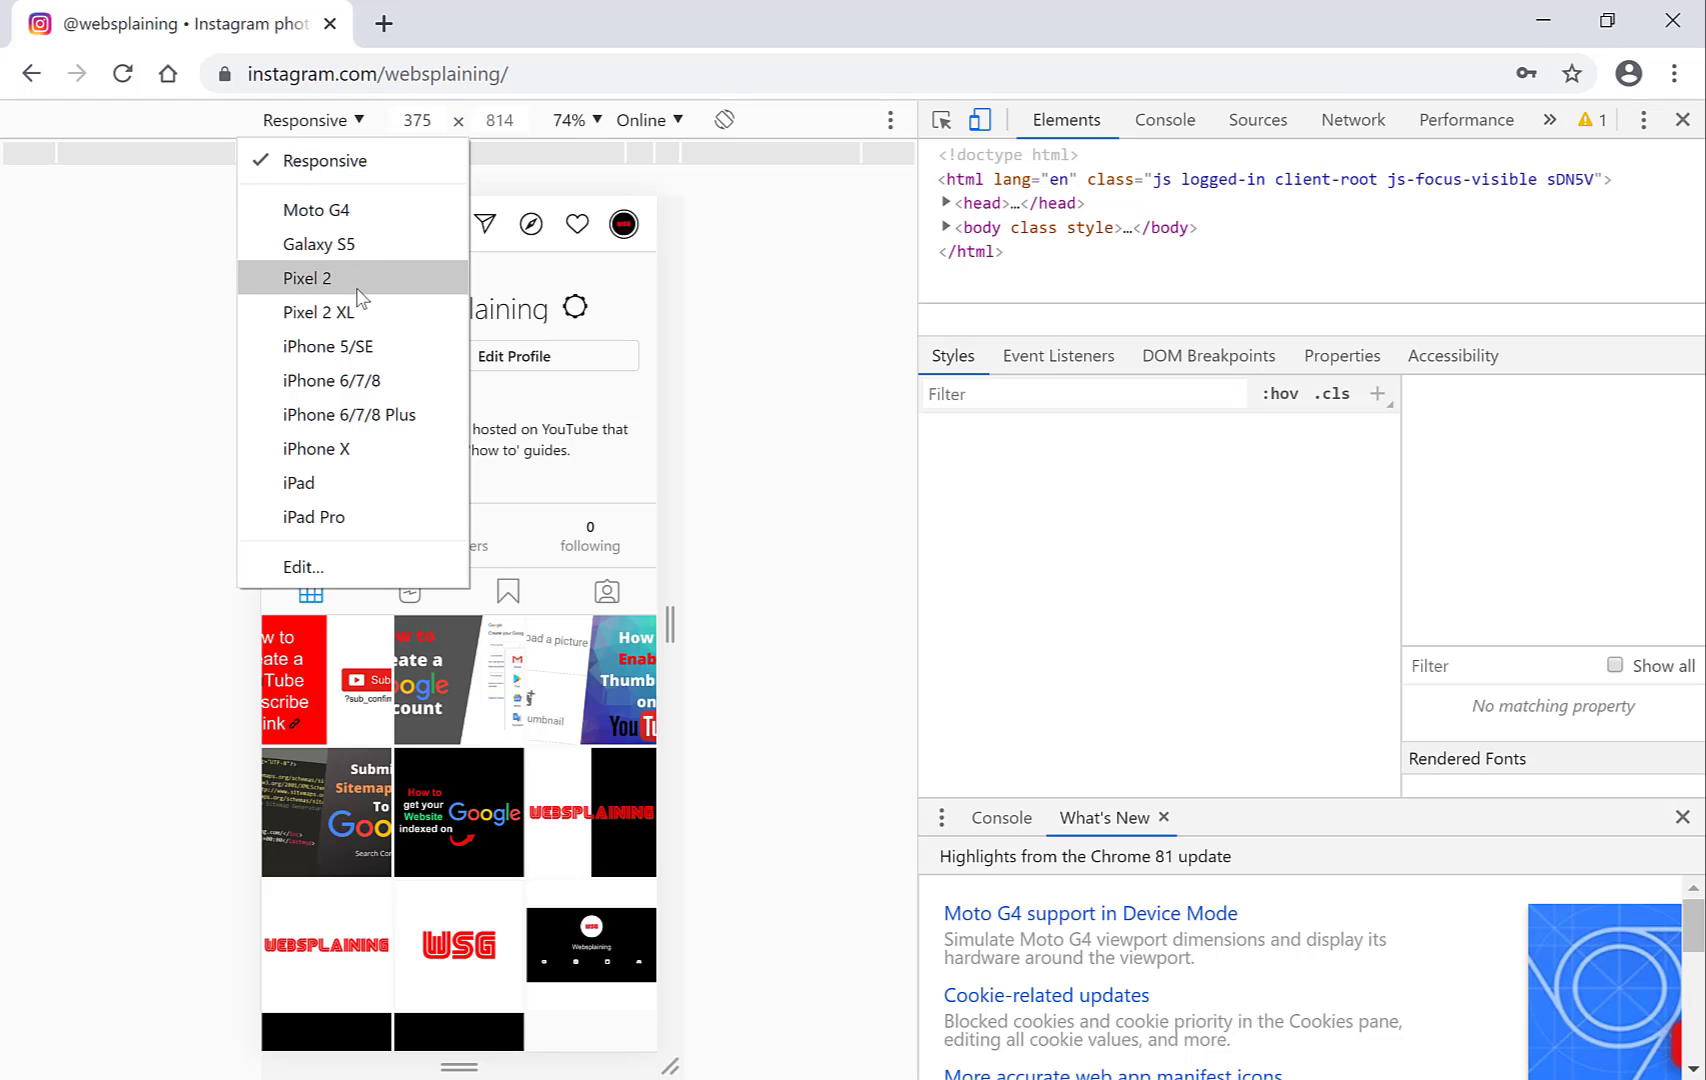
{"action": "left_click", "coordinate": [357, 455]}
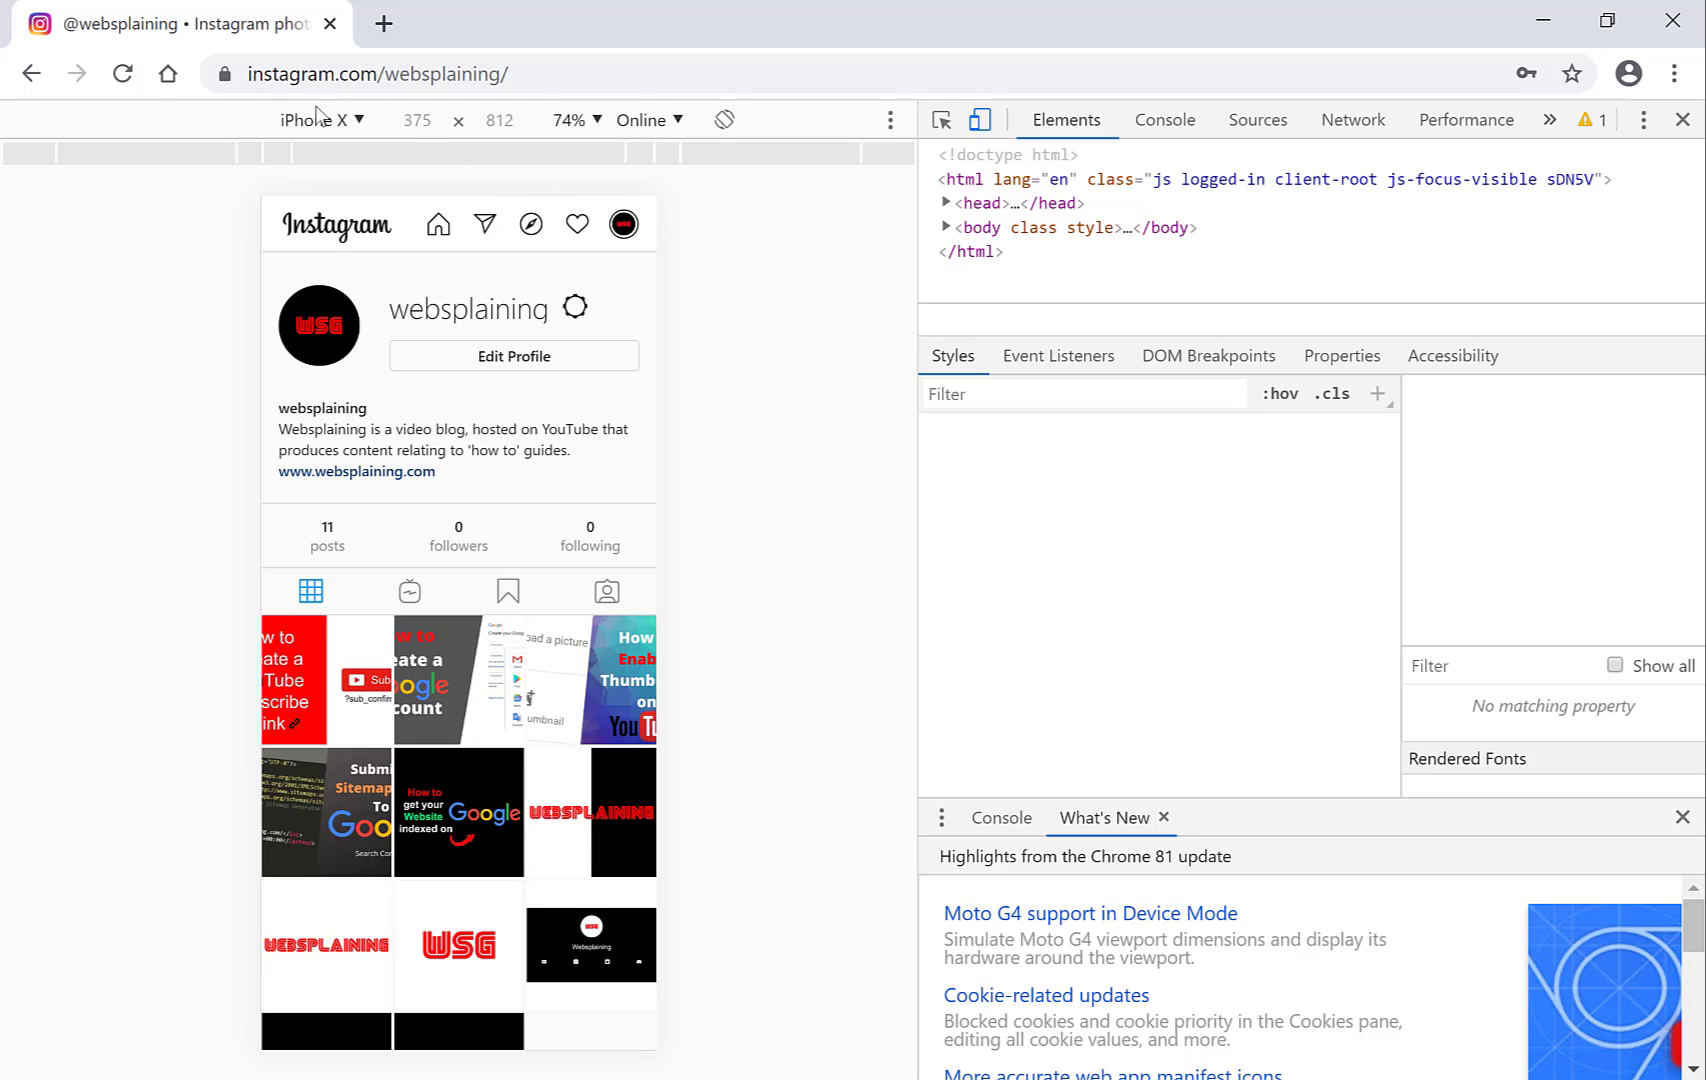
{"action": "left_click", "coordinate": [121, 74]}
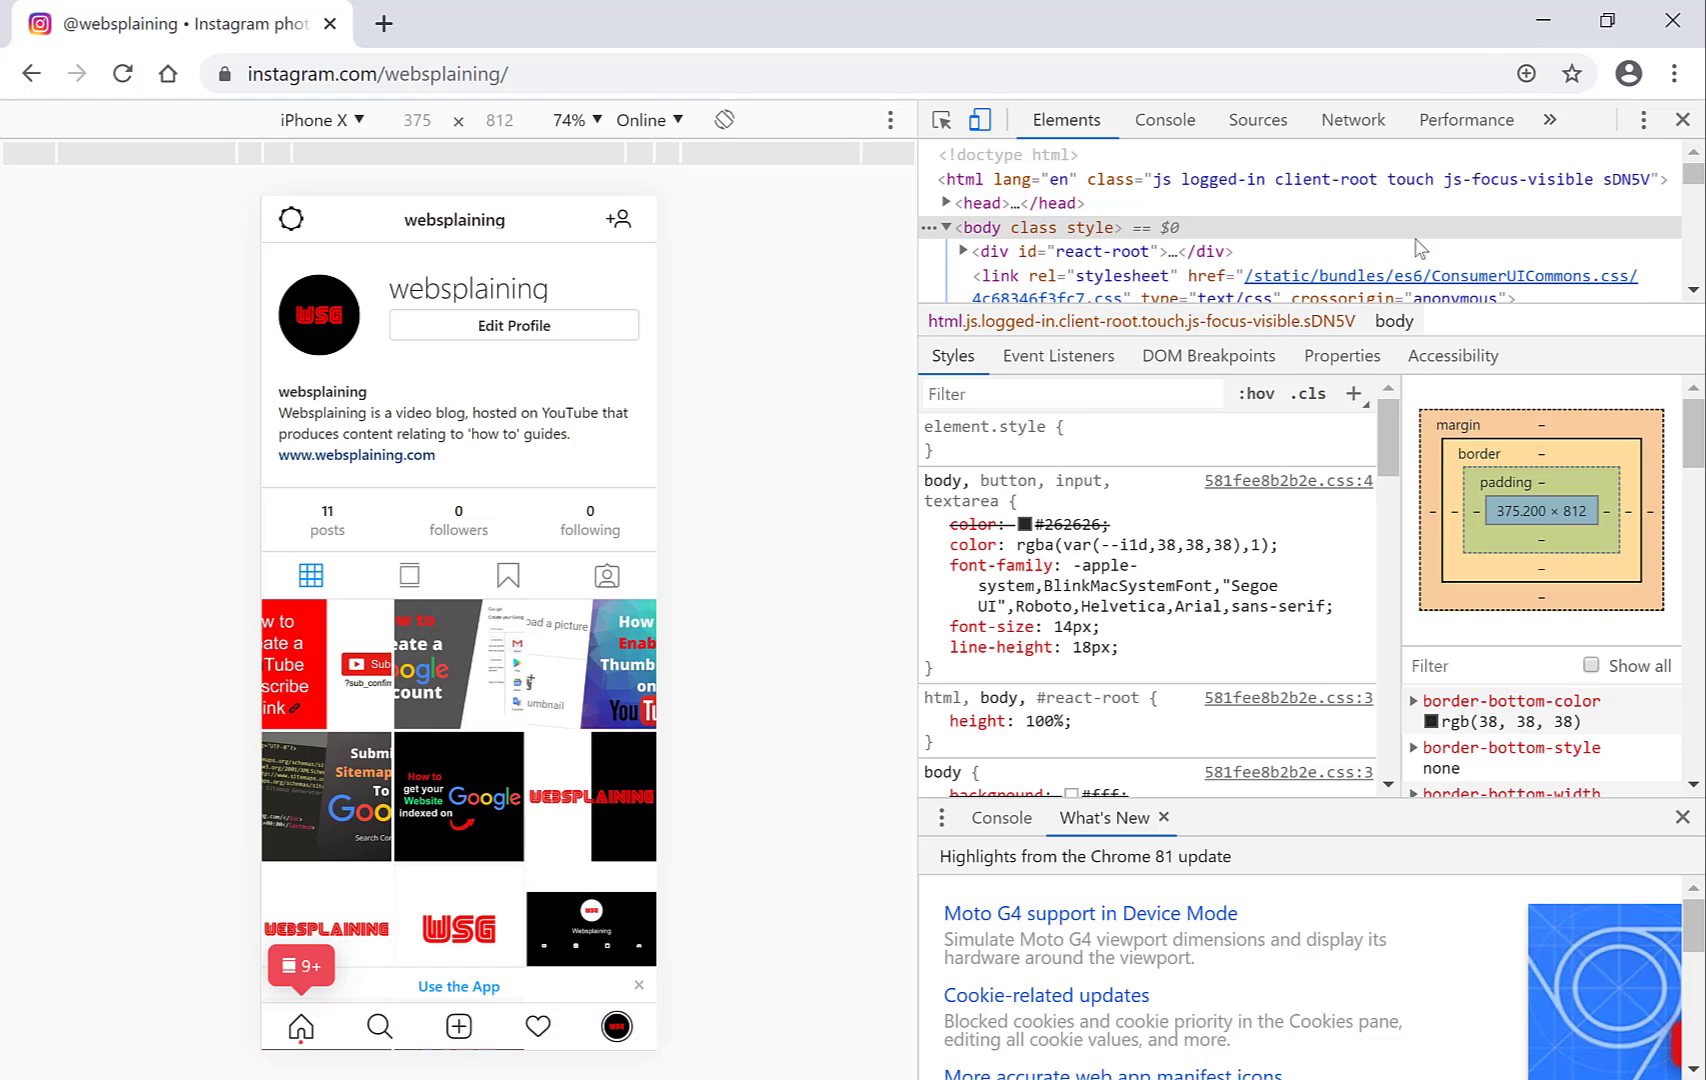
{"action": "left_click", "coordinate": [1681, 120]}
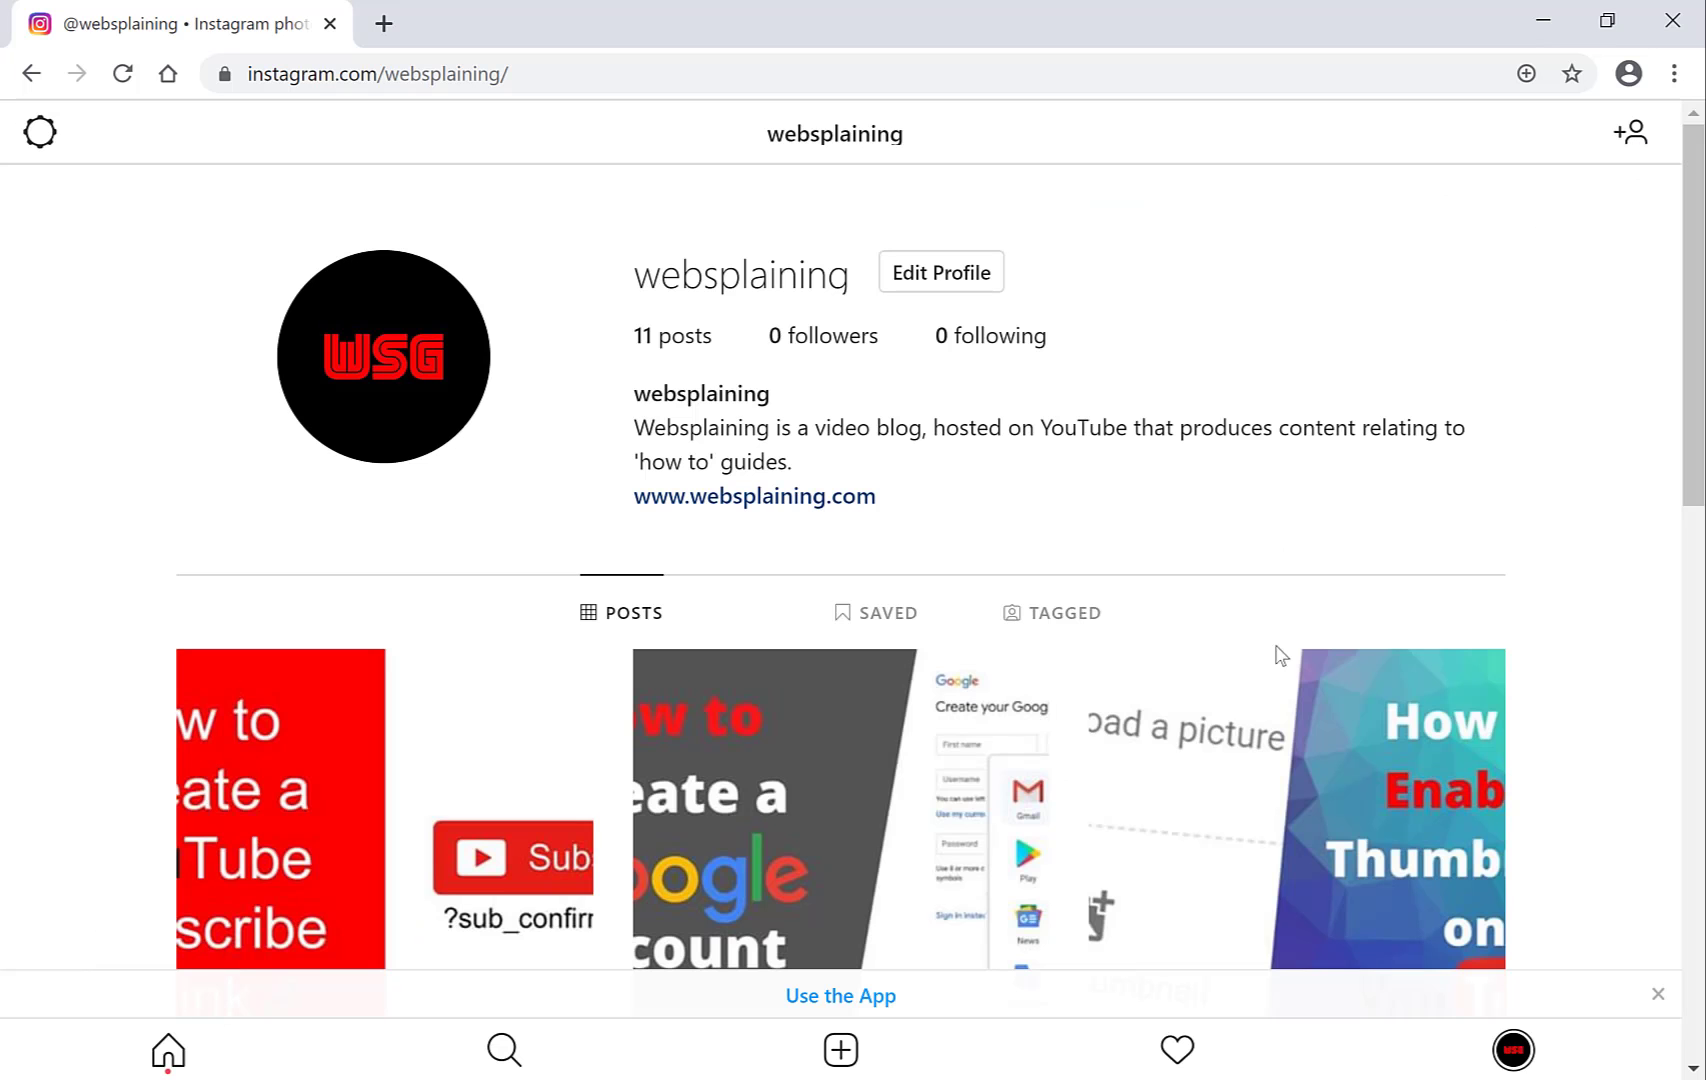
Start a new post with the image How-to-shorten-URL's-with-Bitly-v2 from the desktop's Thumbnails folder, listing all file types to find it.
{"action": "left_click", "coordinate": [849, 1064]}
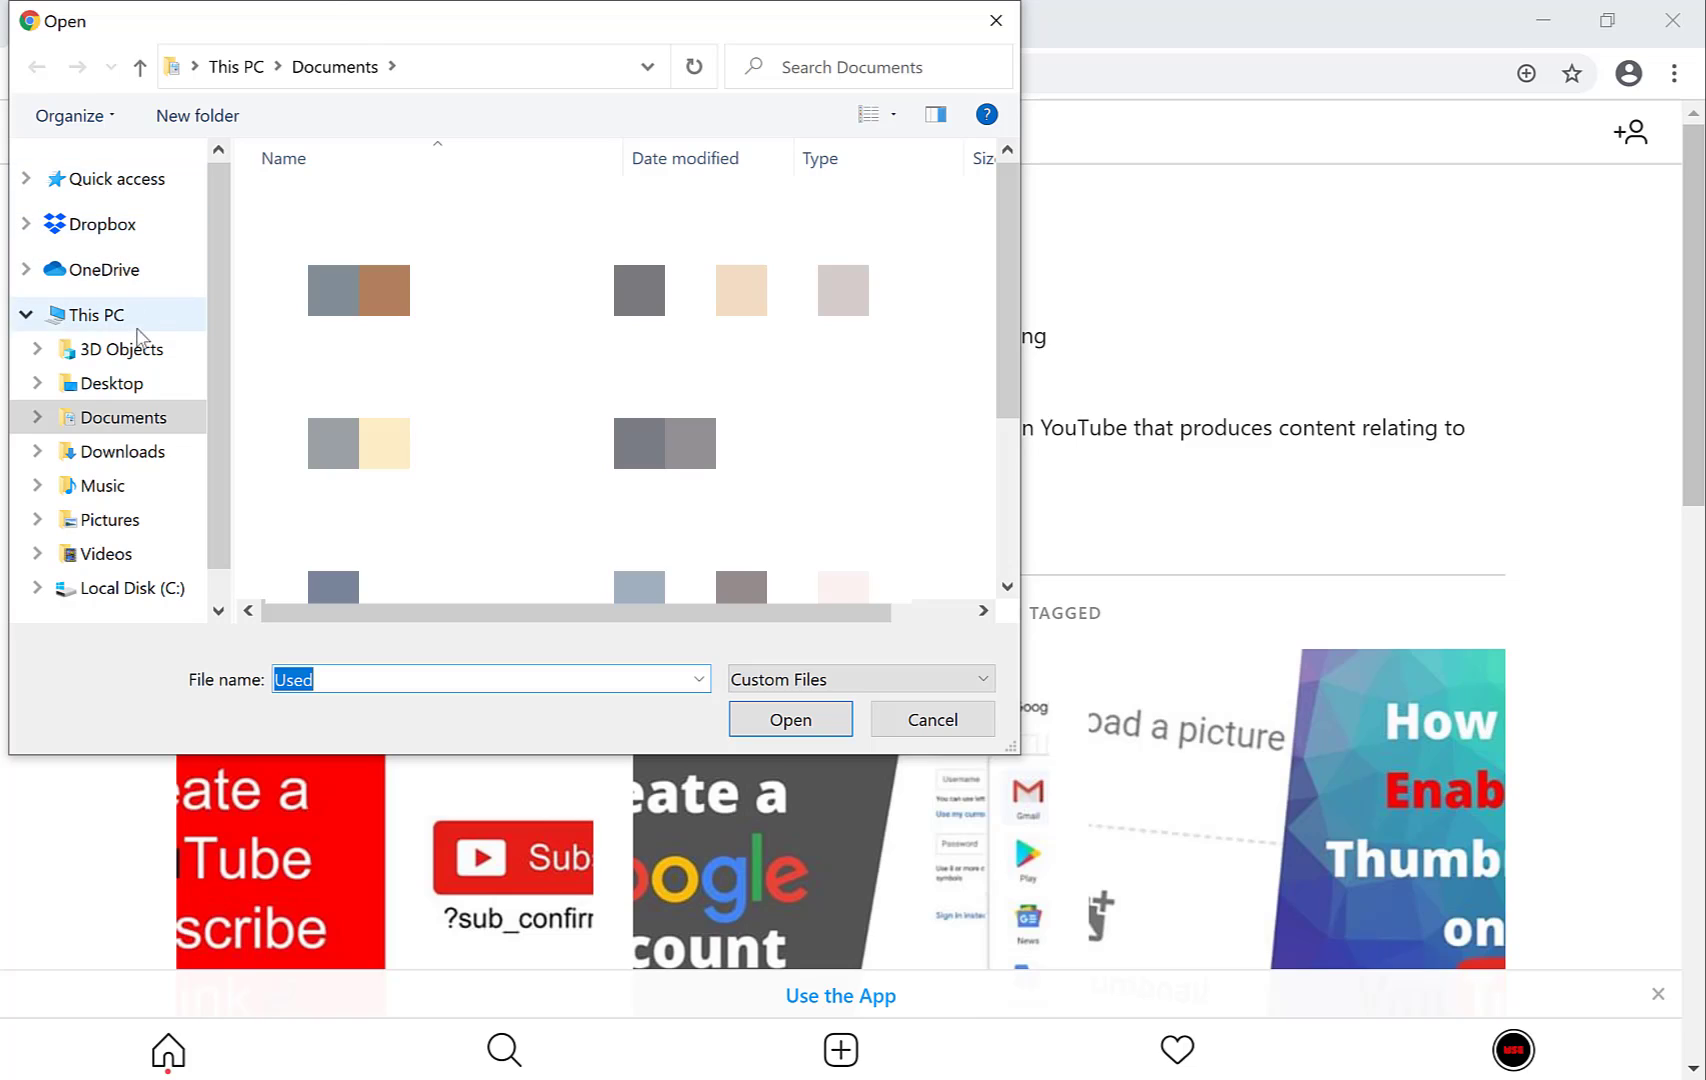
{"action": "left_click", "coordinate": [130, 390]}
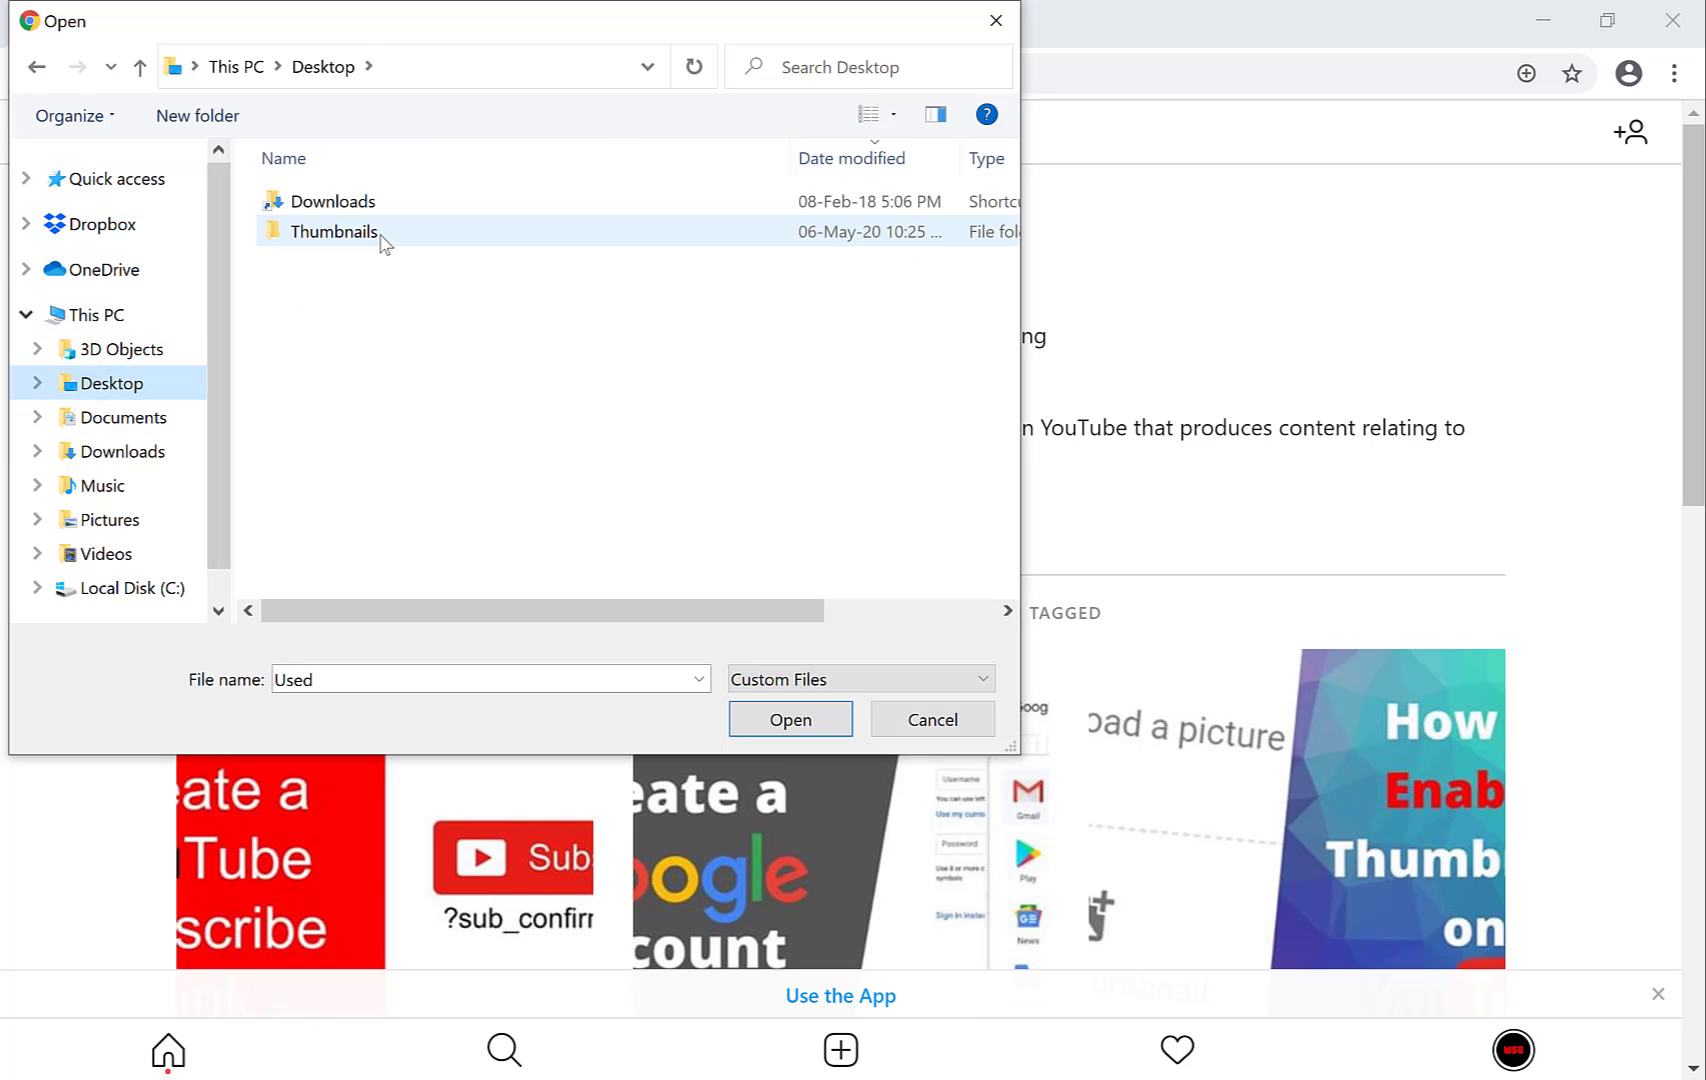
{"action": "double_click", "coordinate": [334, 232]}
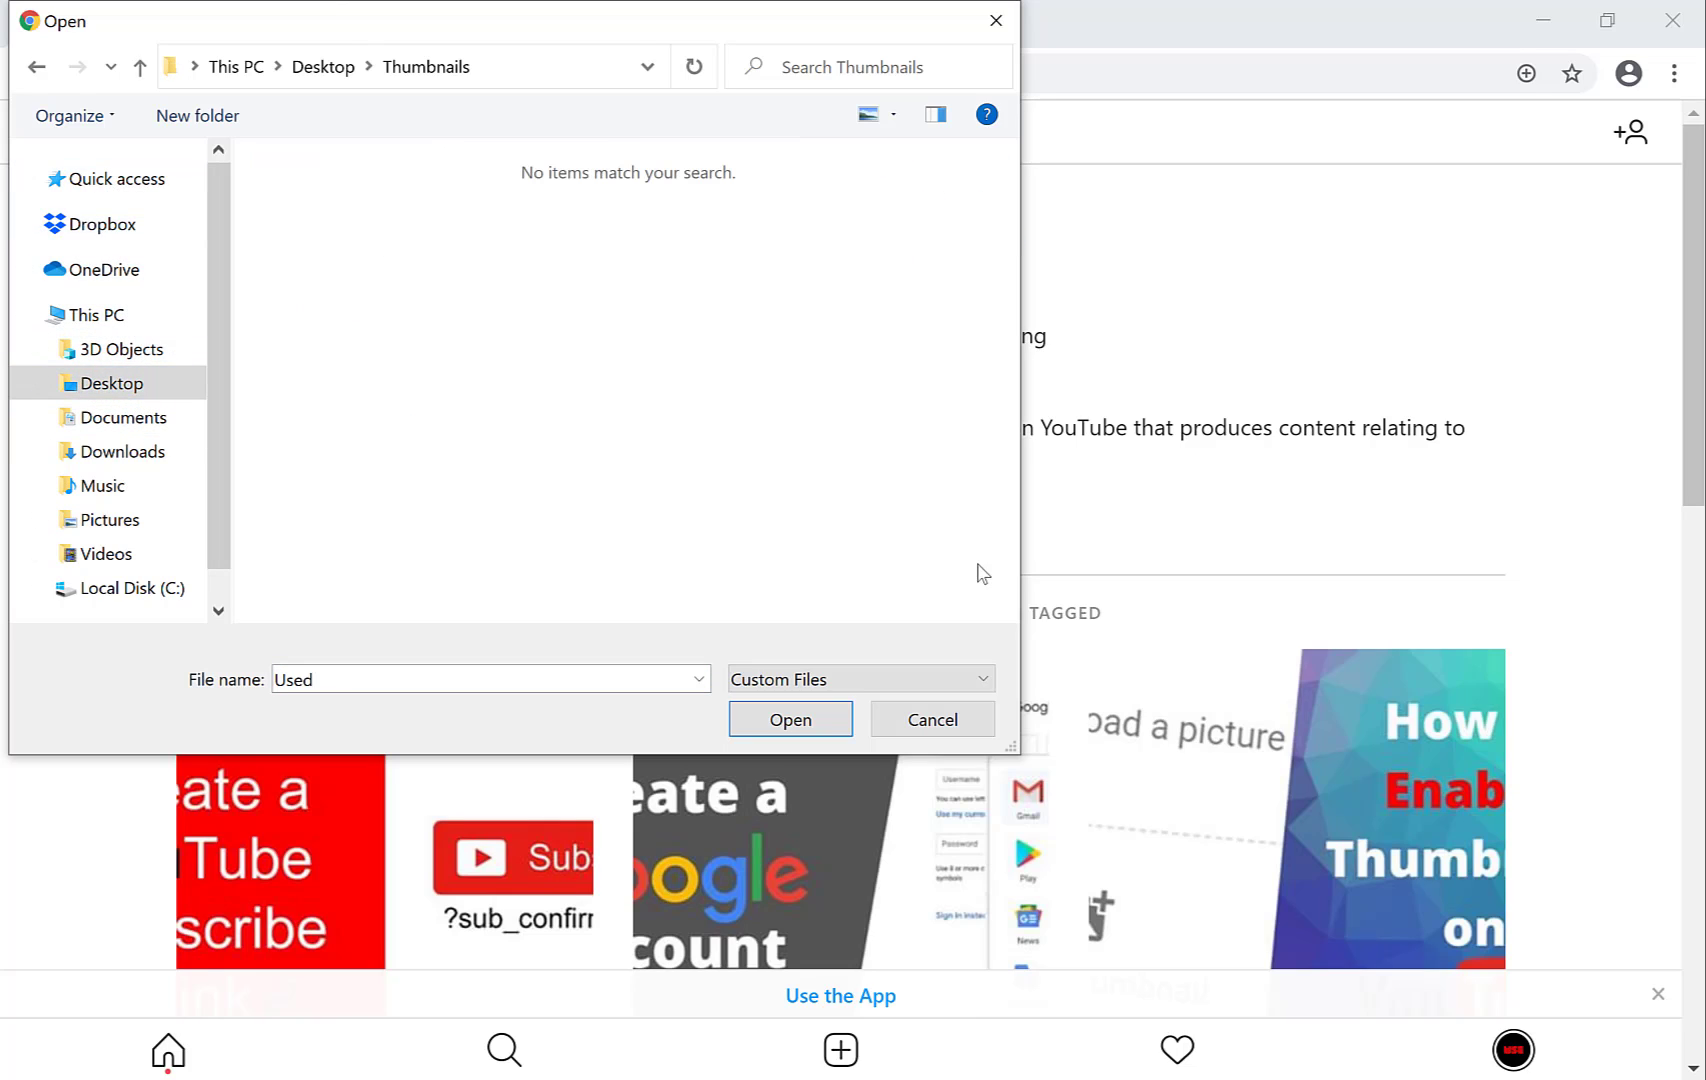
{"action": "left_click", "coordinate": [881, 678]}
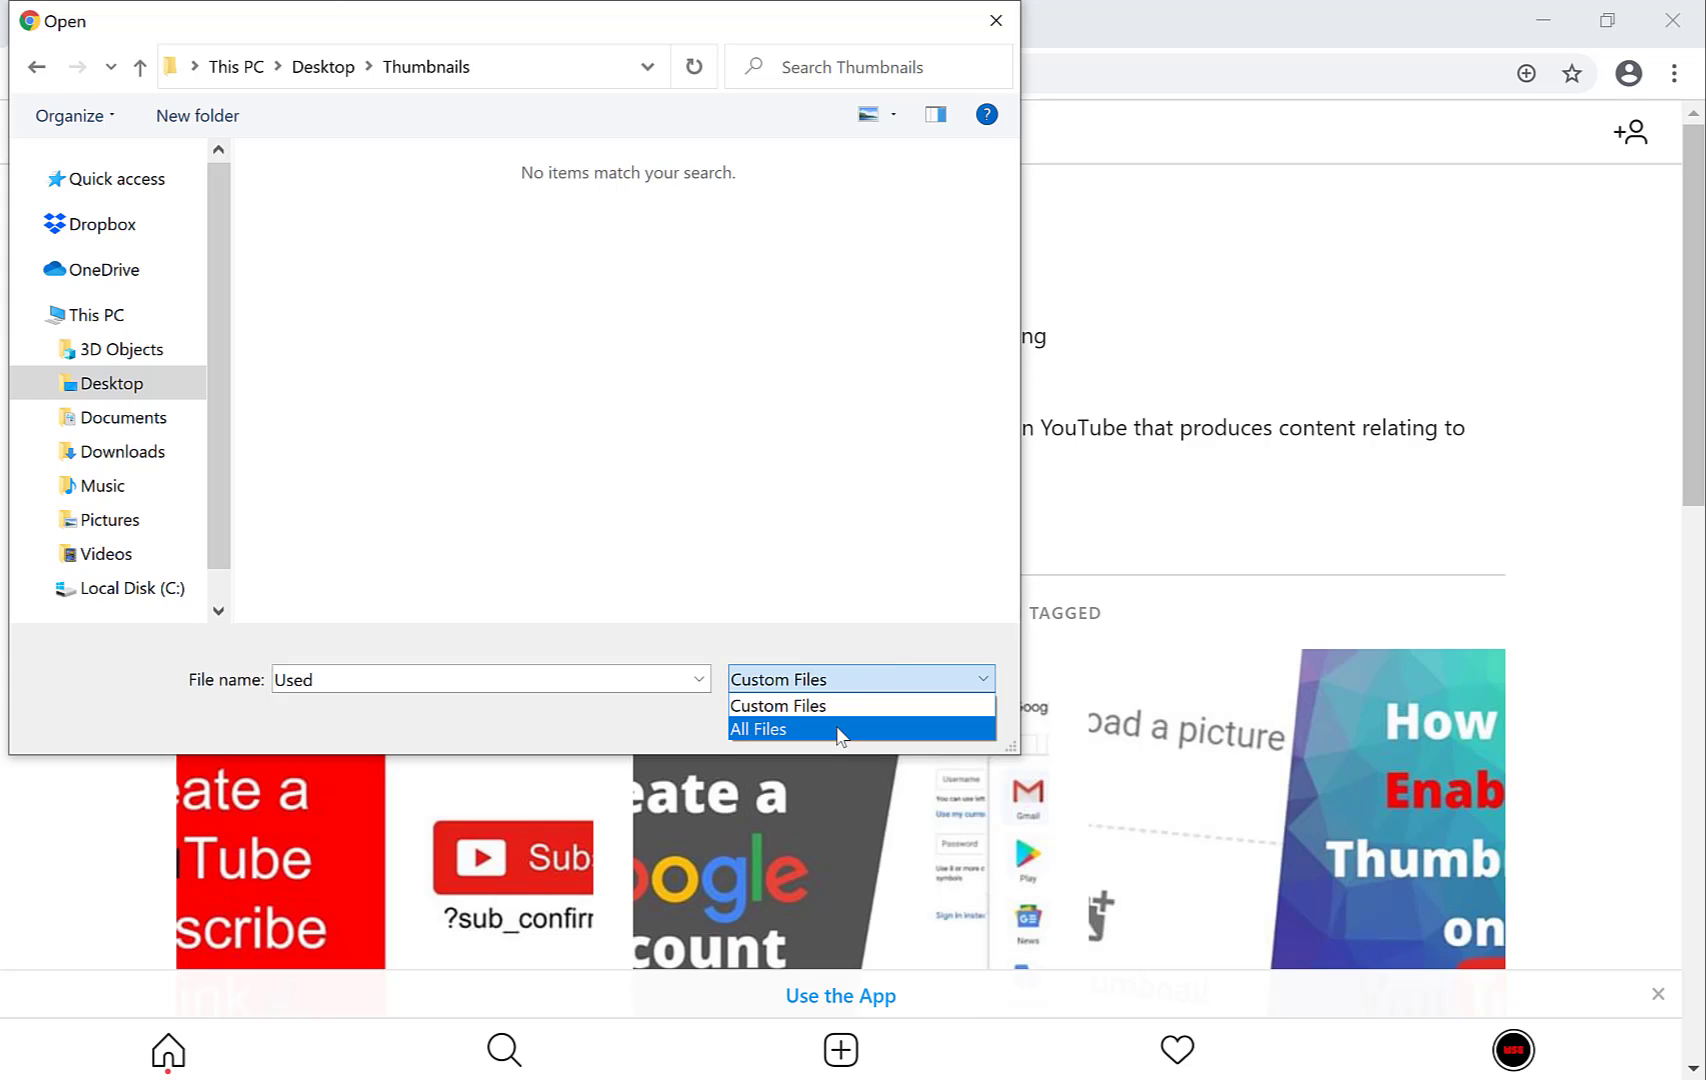
{"action": "left_click", "coordinate": [838, 729]}
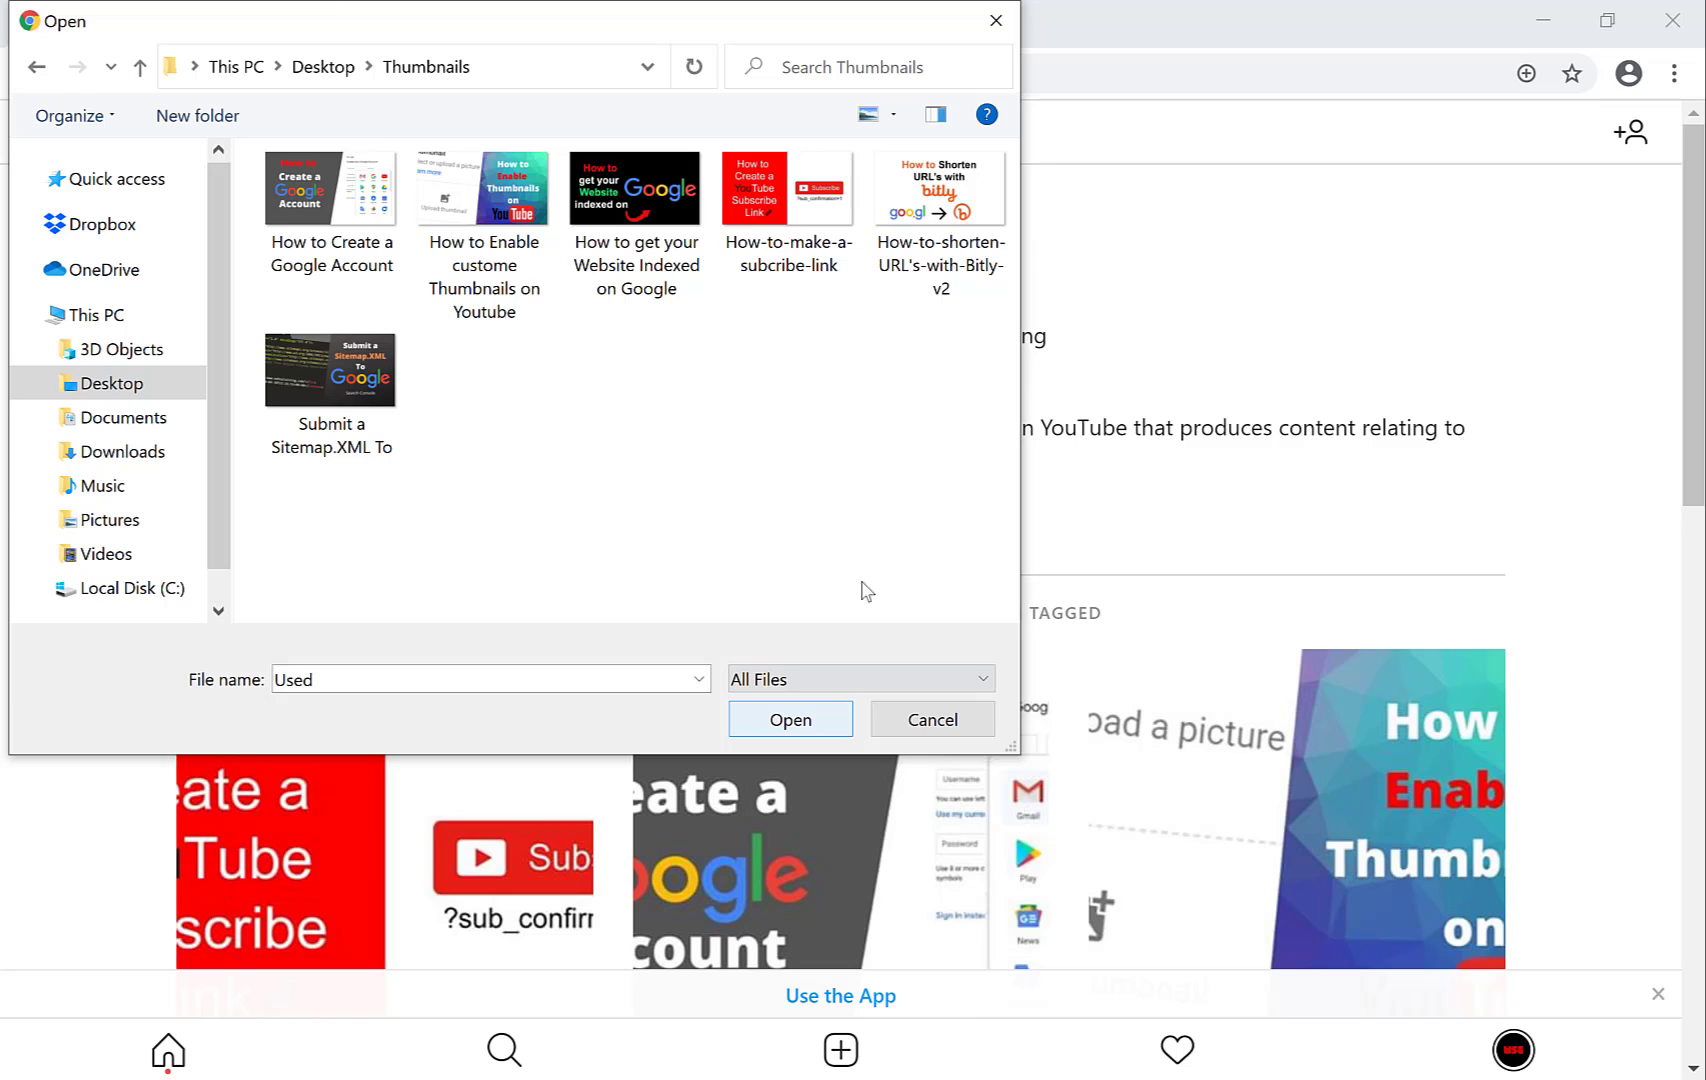
{"action": "left_click", "coordinate": [915, 280]}
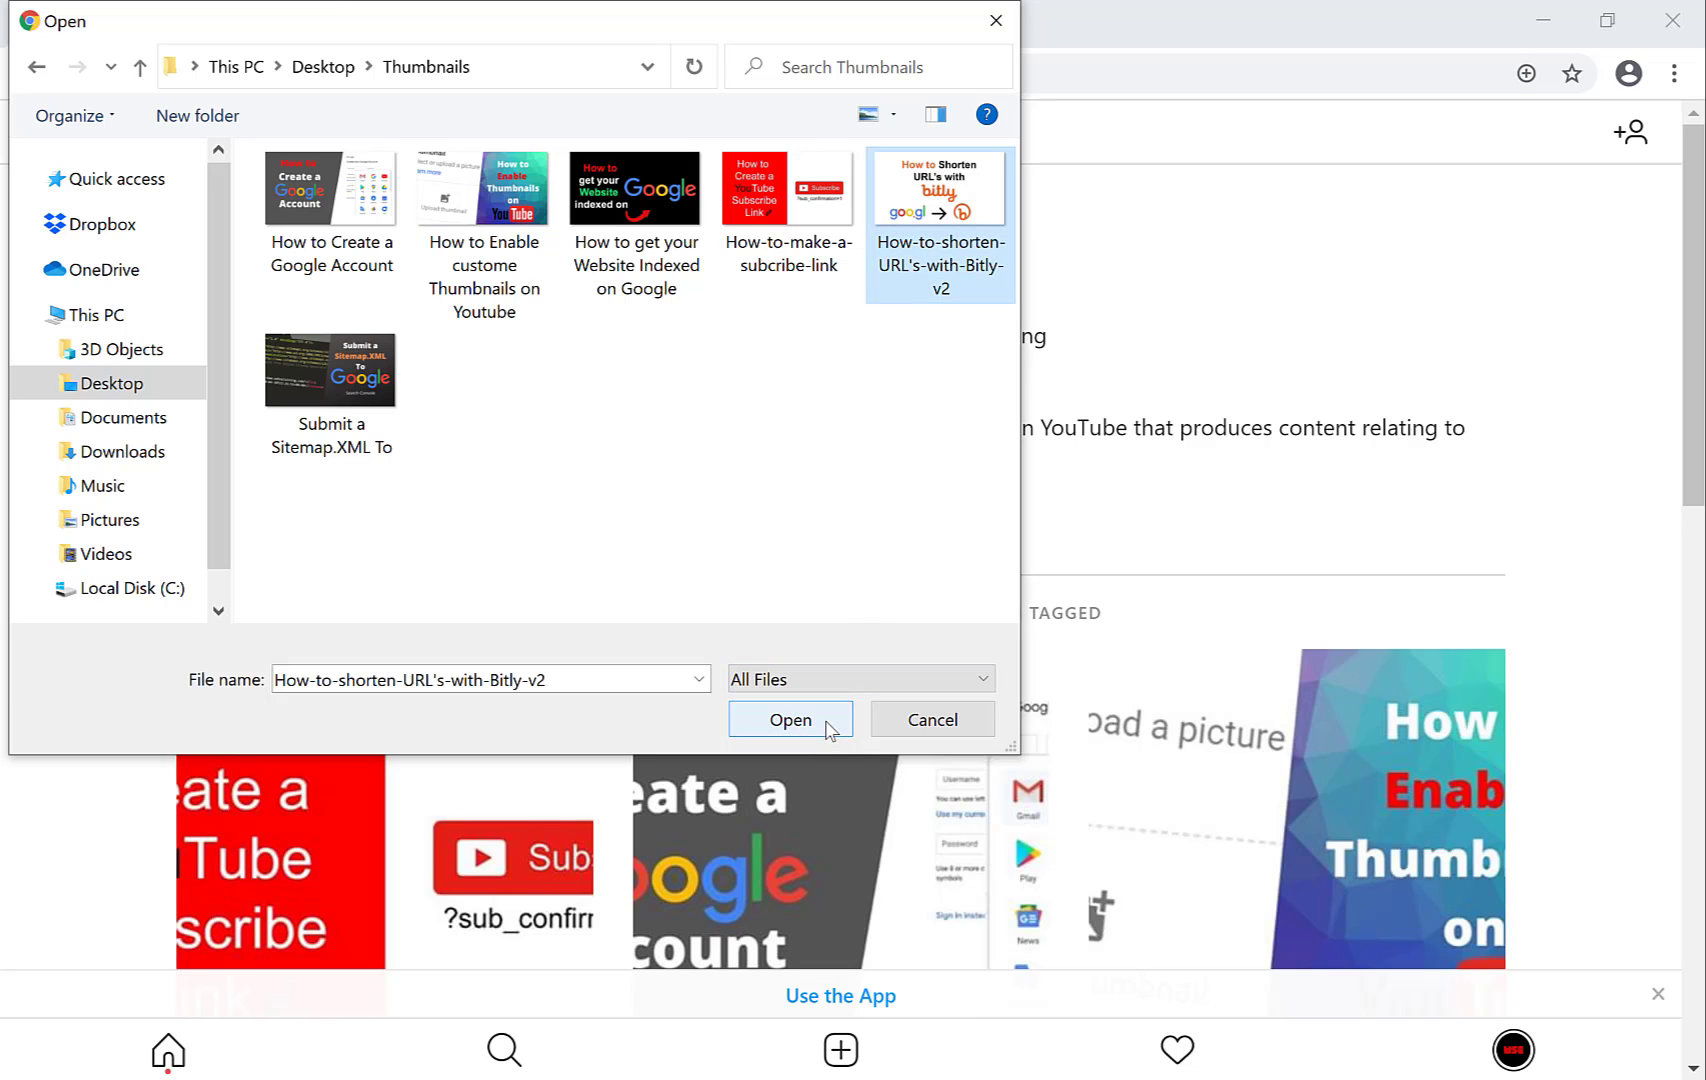
{"action": "left_click", "coordinate": [790, 720]}
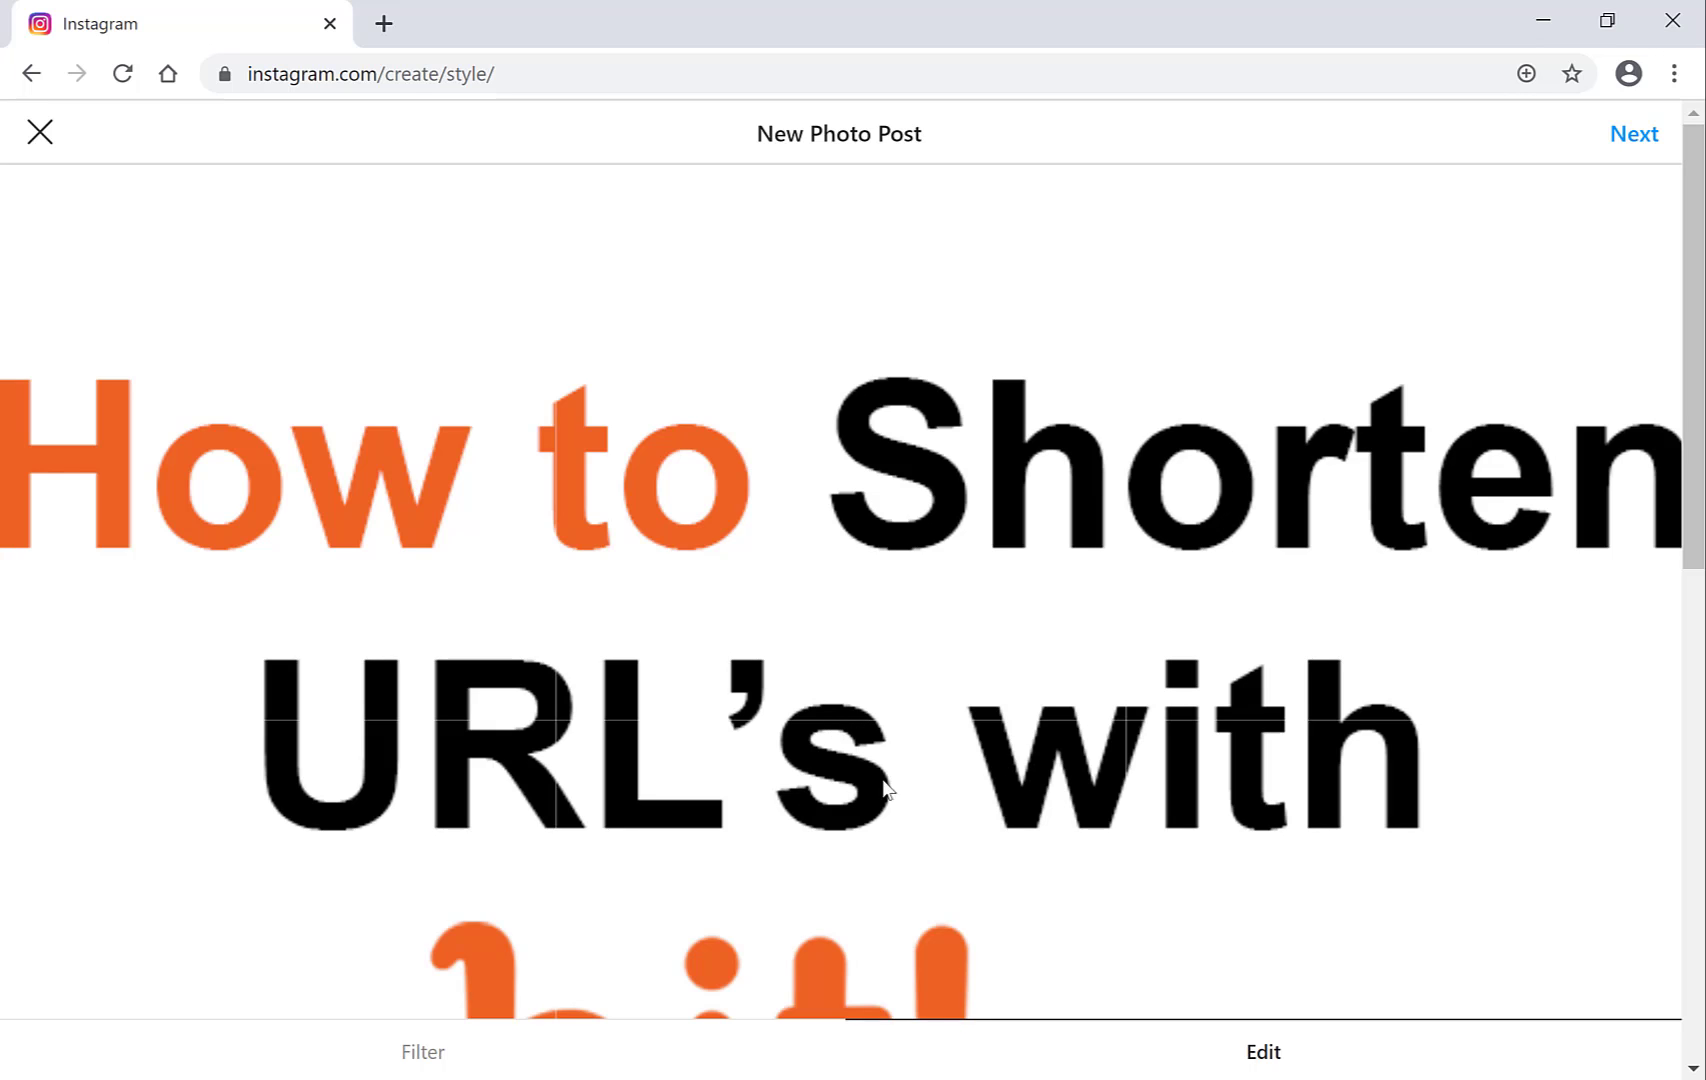
Fit the whole image inside the photo frame and continue to the new post's details.
{"action": "scroll", "coordinate": [1378, 864], "scroll_direction": "down", "scroll_amount": 8}
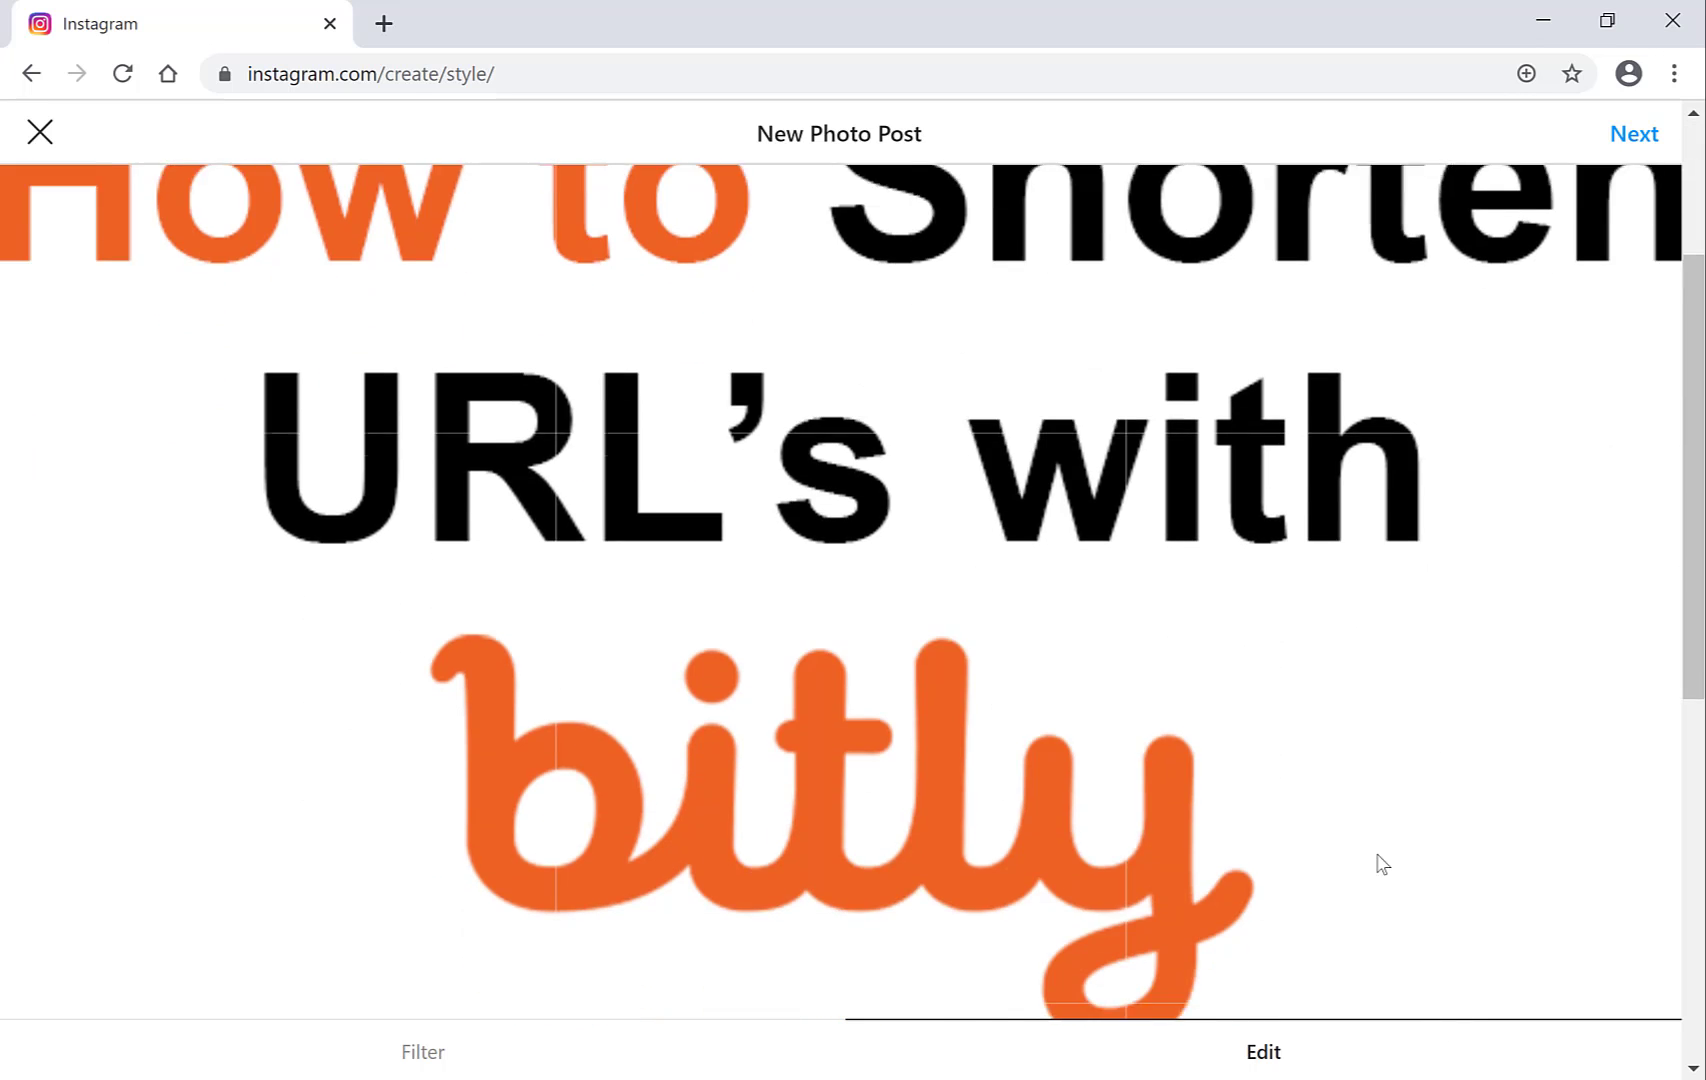
{"action": "scroll", "coordinate": [1382, 850], "scroll_direction": "down", "scroll_amount": 2}
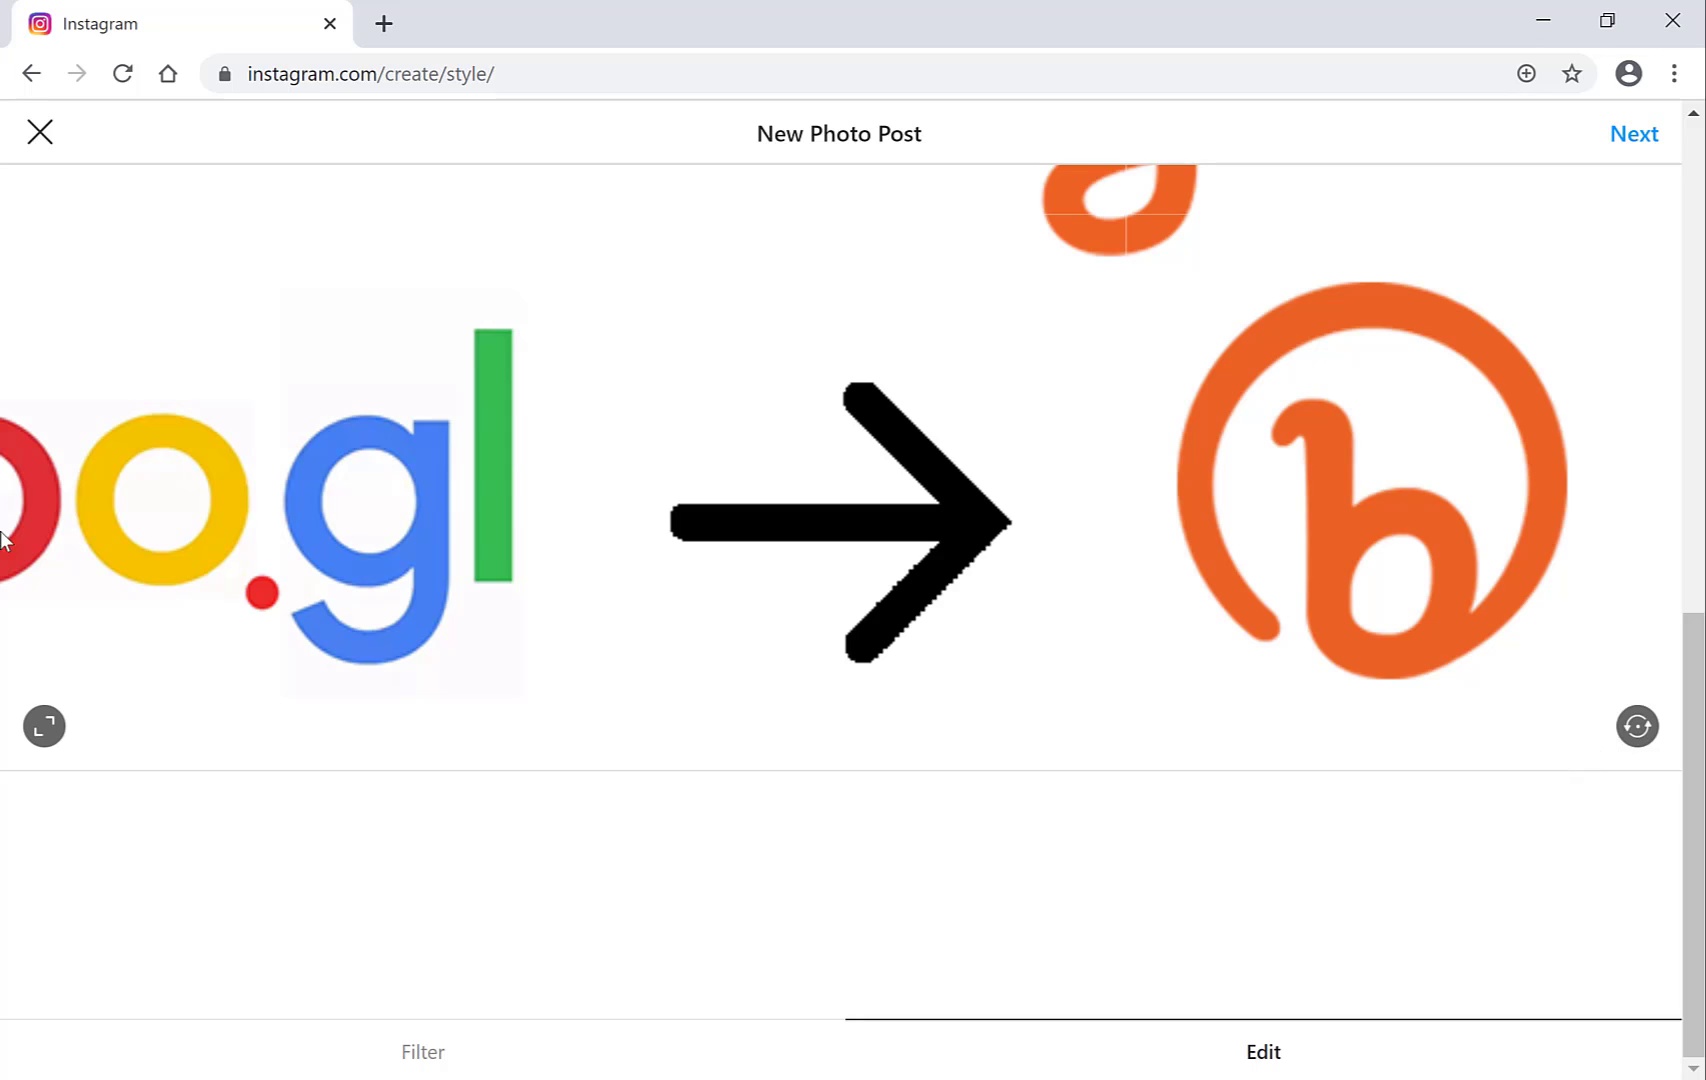
{"action": "left_click", "coordinate": [44, 727]}
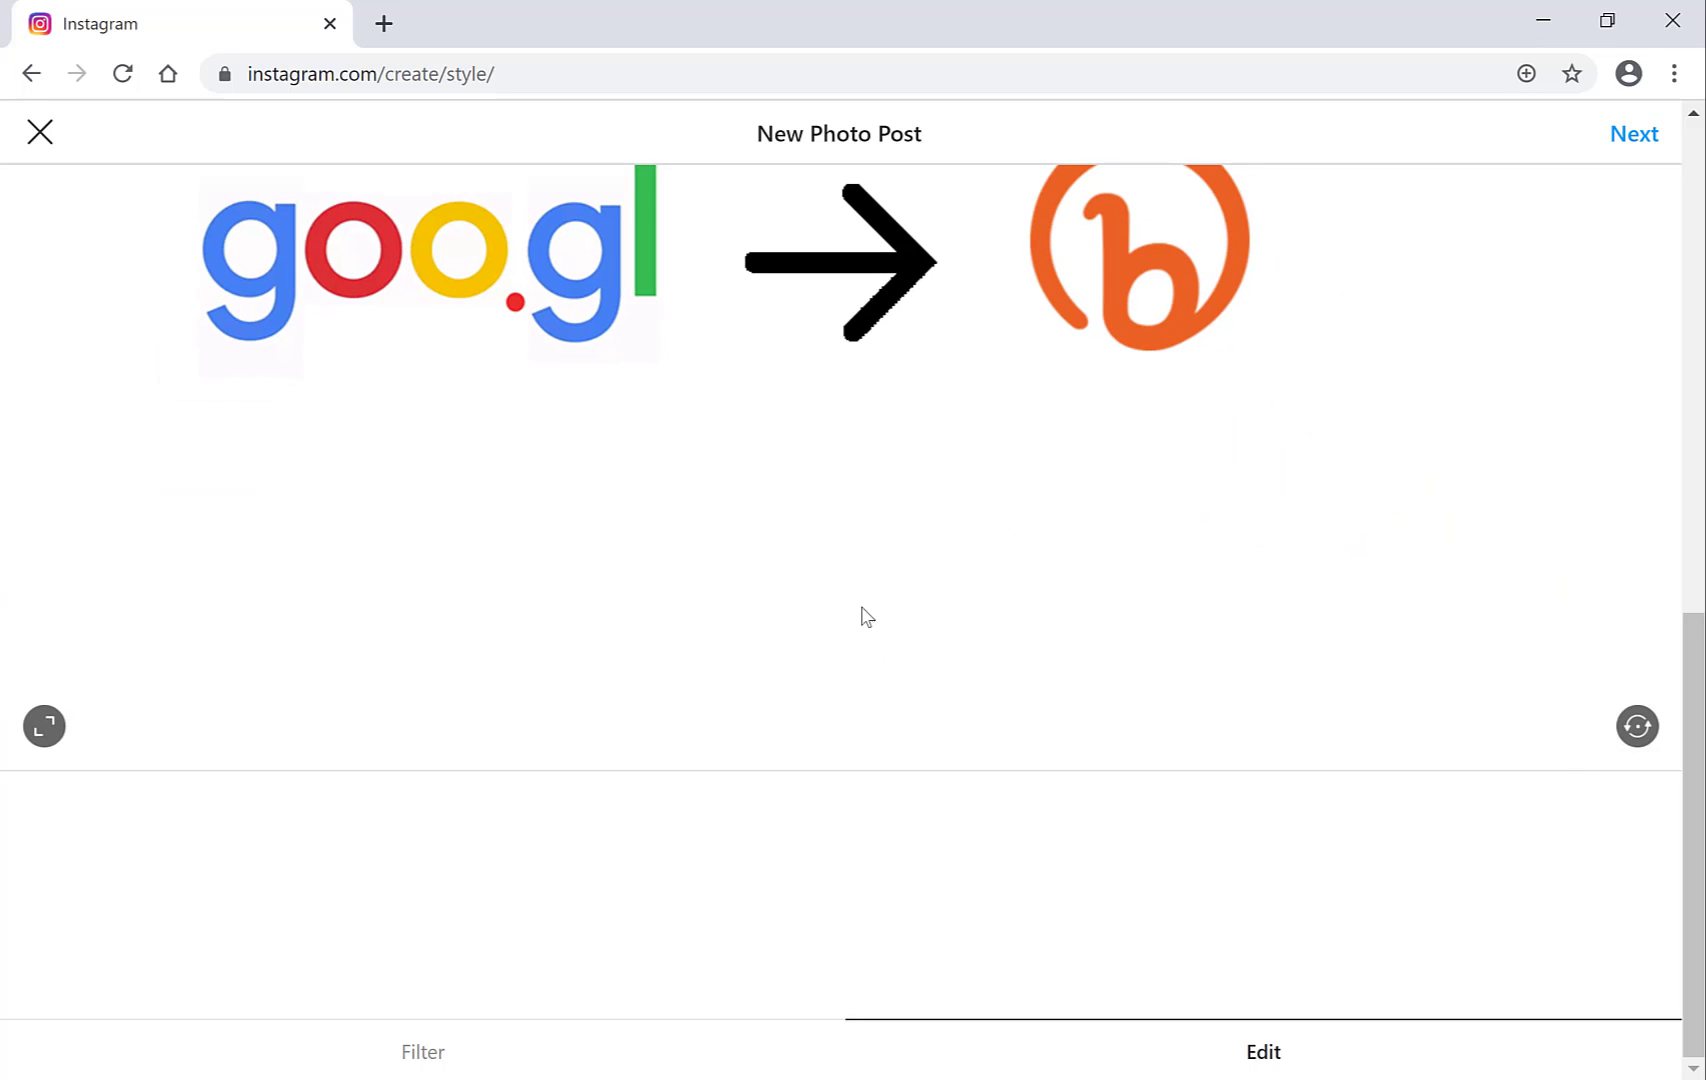
{"action": "scroll", "coordinate": [876, 605], "scroll_direction": "up", "scroll_amount": 5}
{"action": "scroll", "coordinate": [876, 605], "scroll_direction": "up", "scroll_amount": 2}
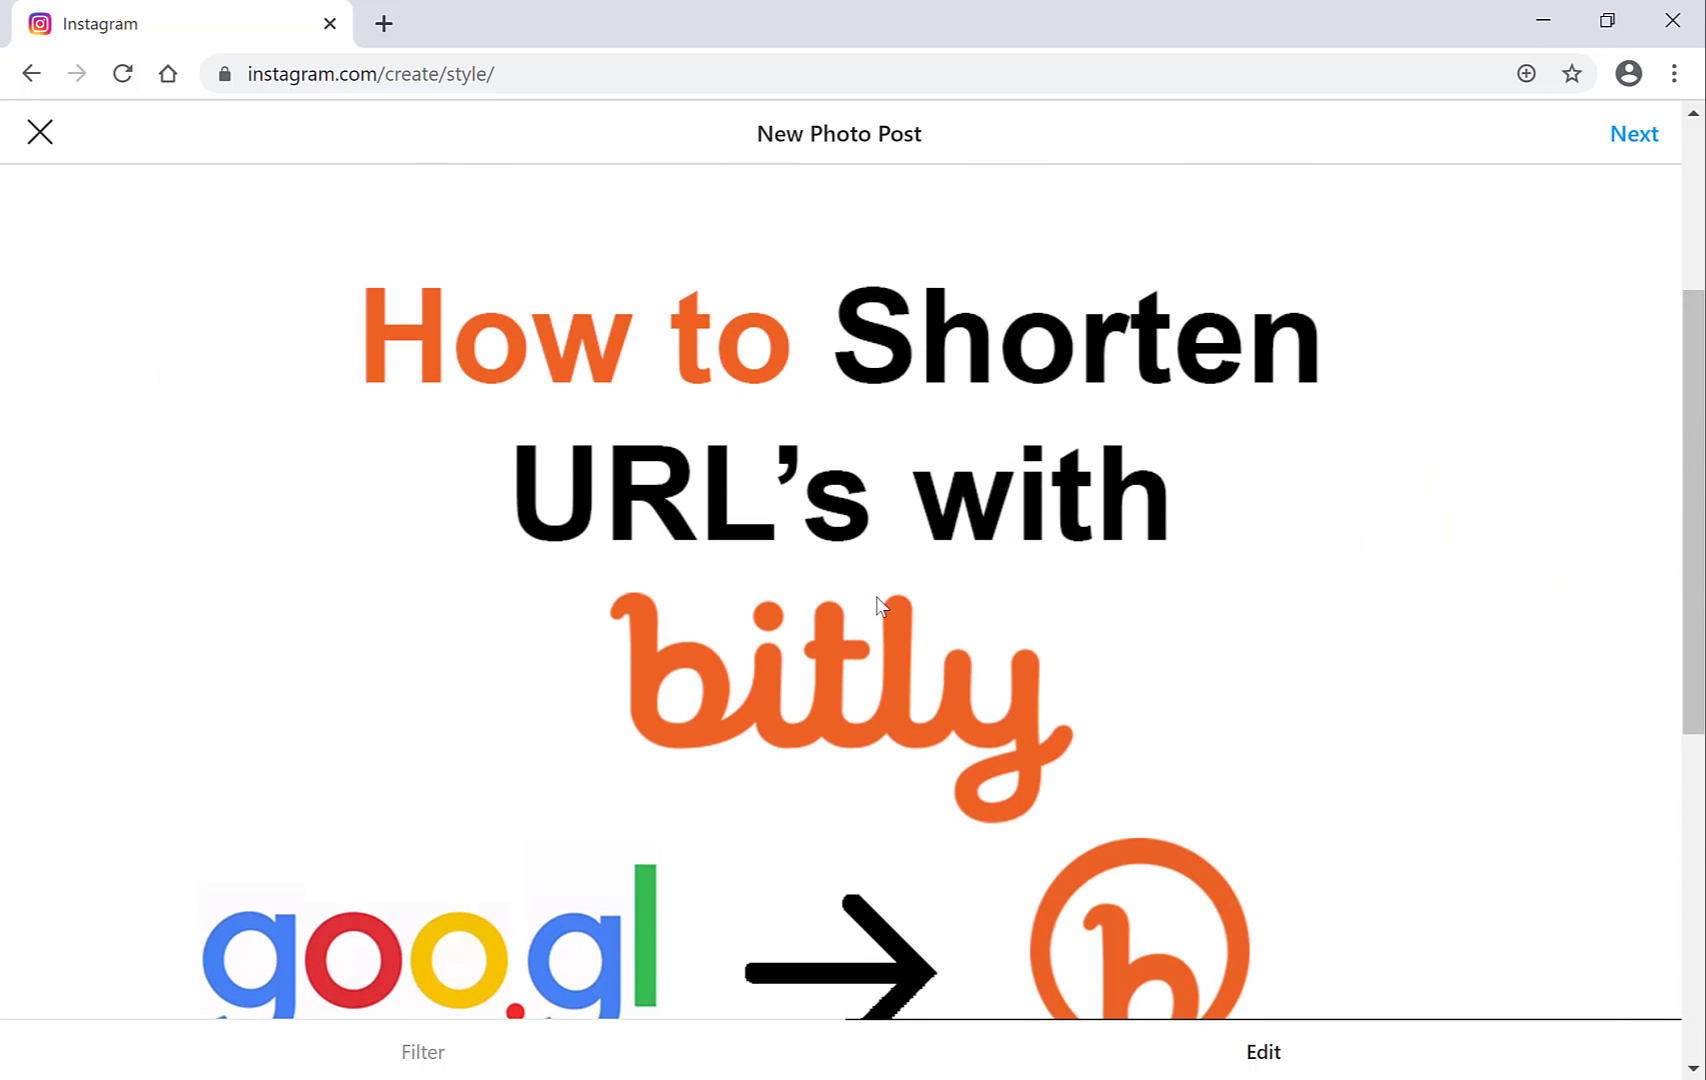
{"action": "scroll", "coordinate": [876, 605], "scroll_direction": "down", "scroll_amount": 6}
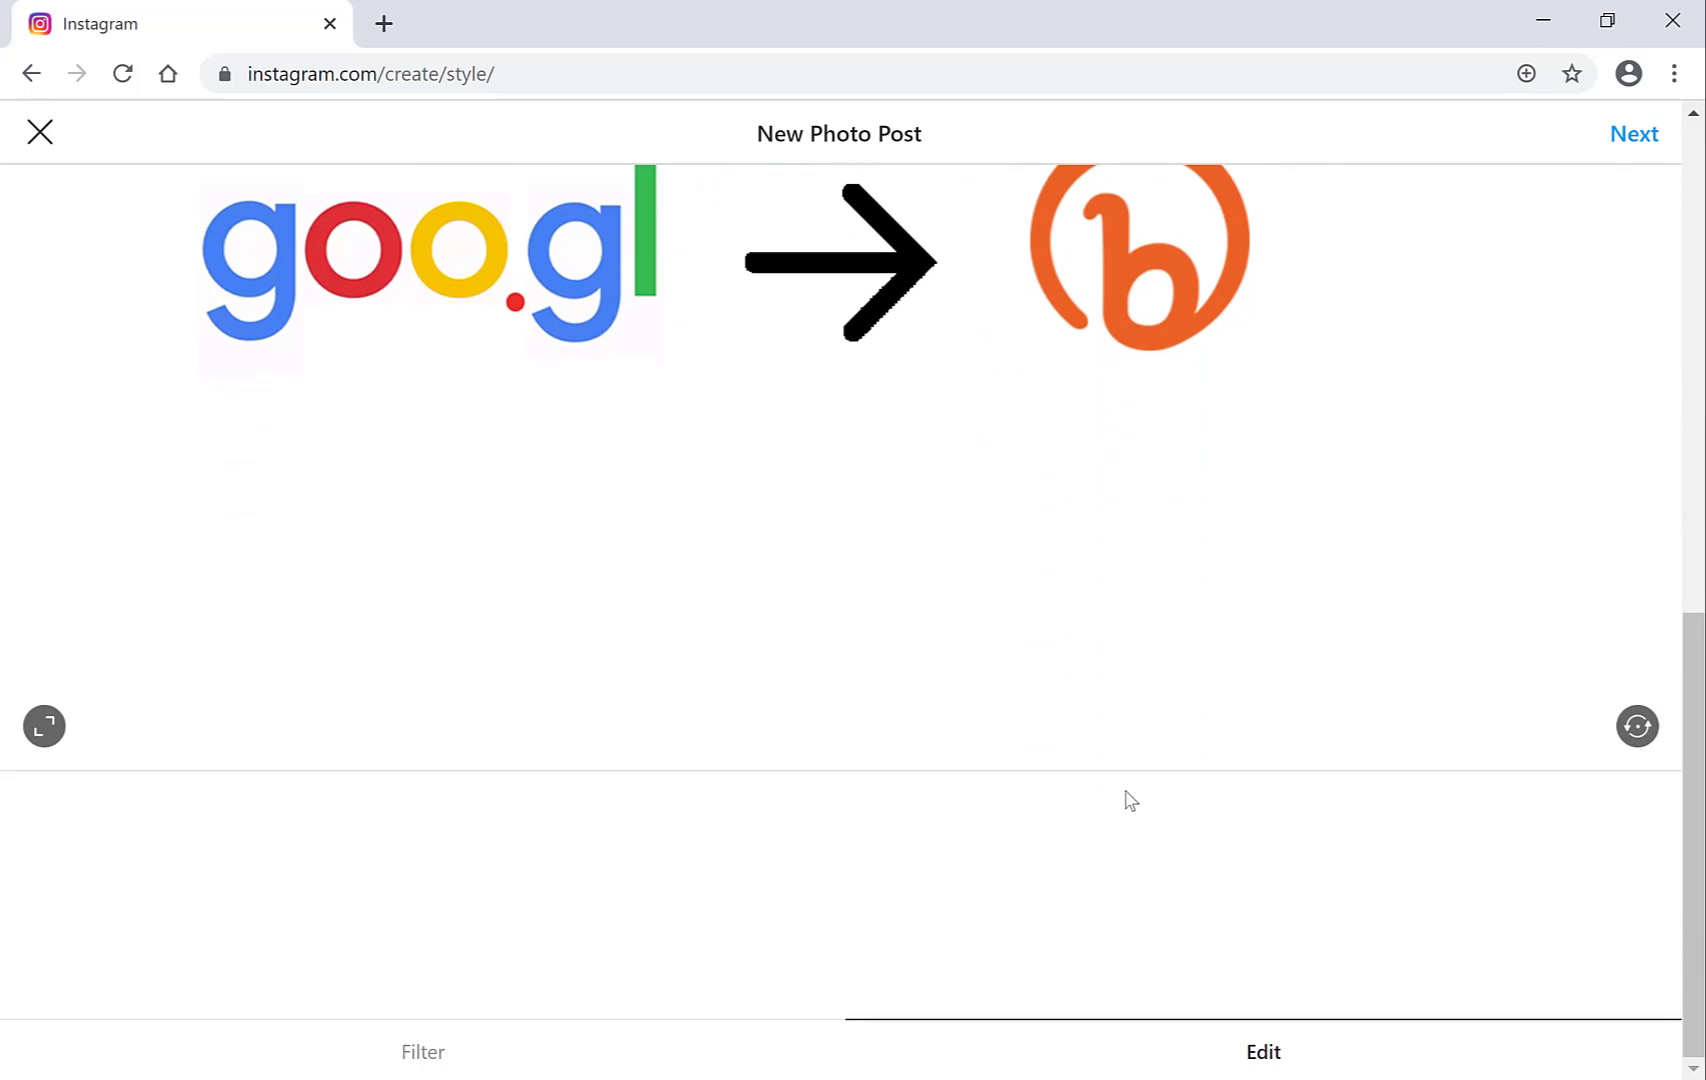
{"action": "left_click", "coordinate": [1633, 136]}
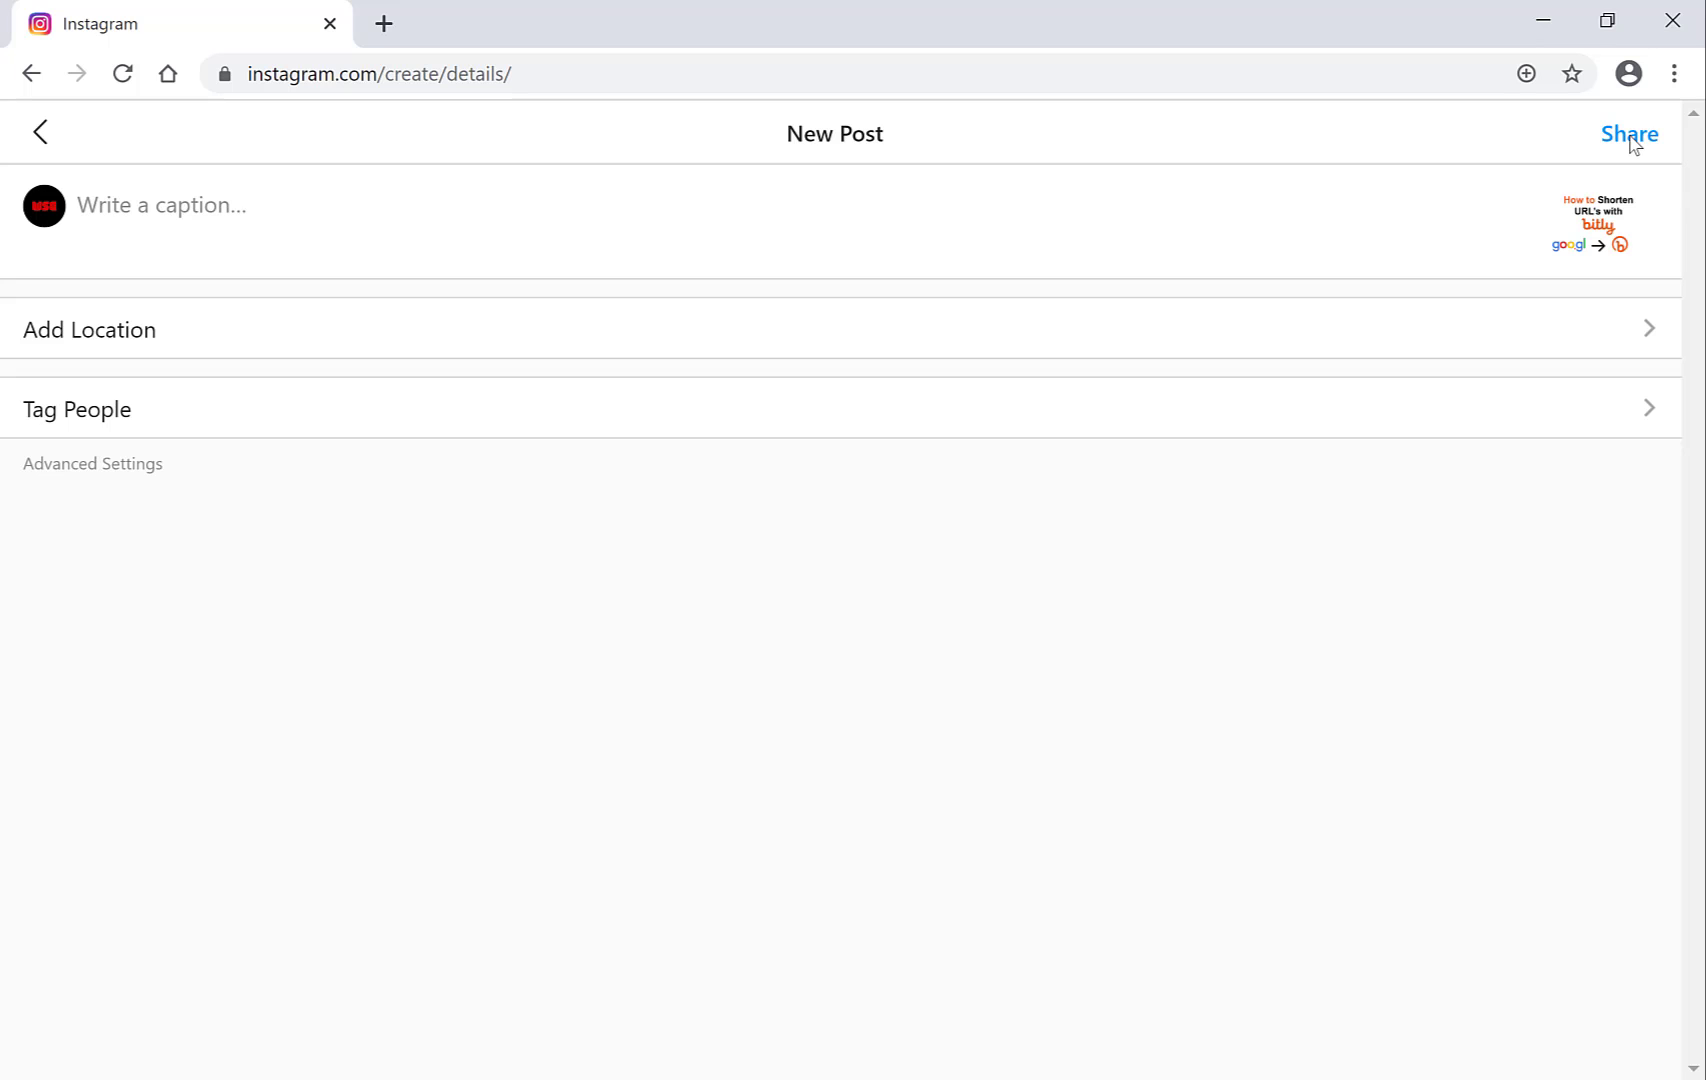
Write the caption "How to Shorten URL's with #bitly", using the suggested #bitly hashtag.
{"action": "left_click", "coordinate": [393, 215]}
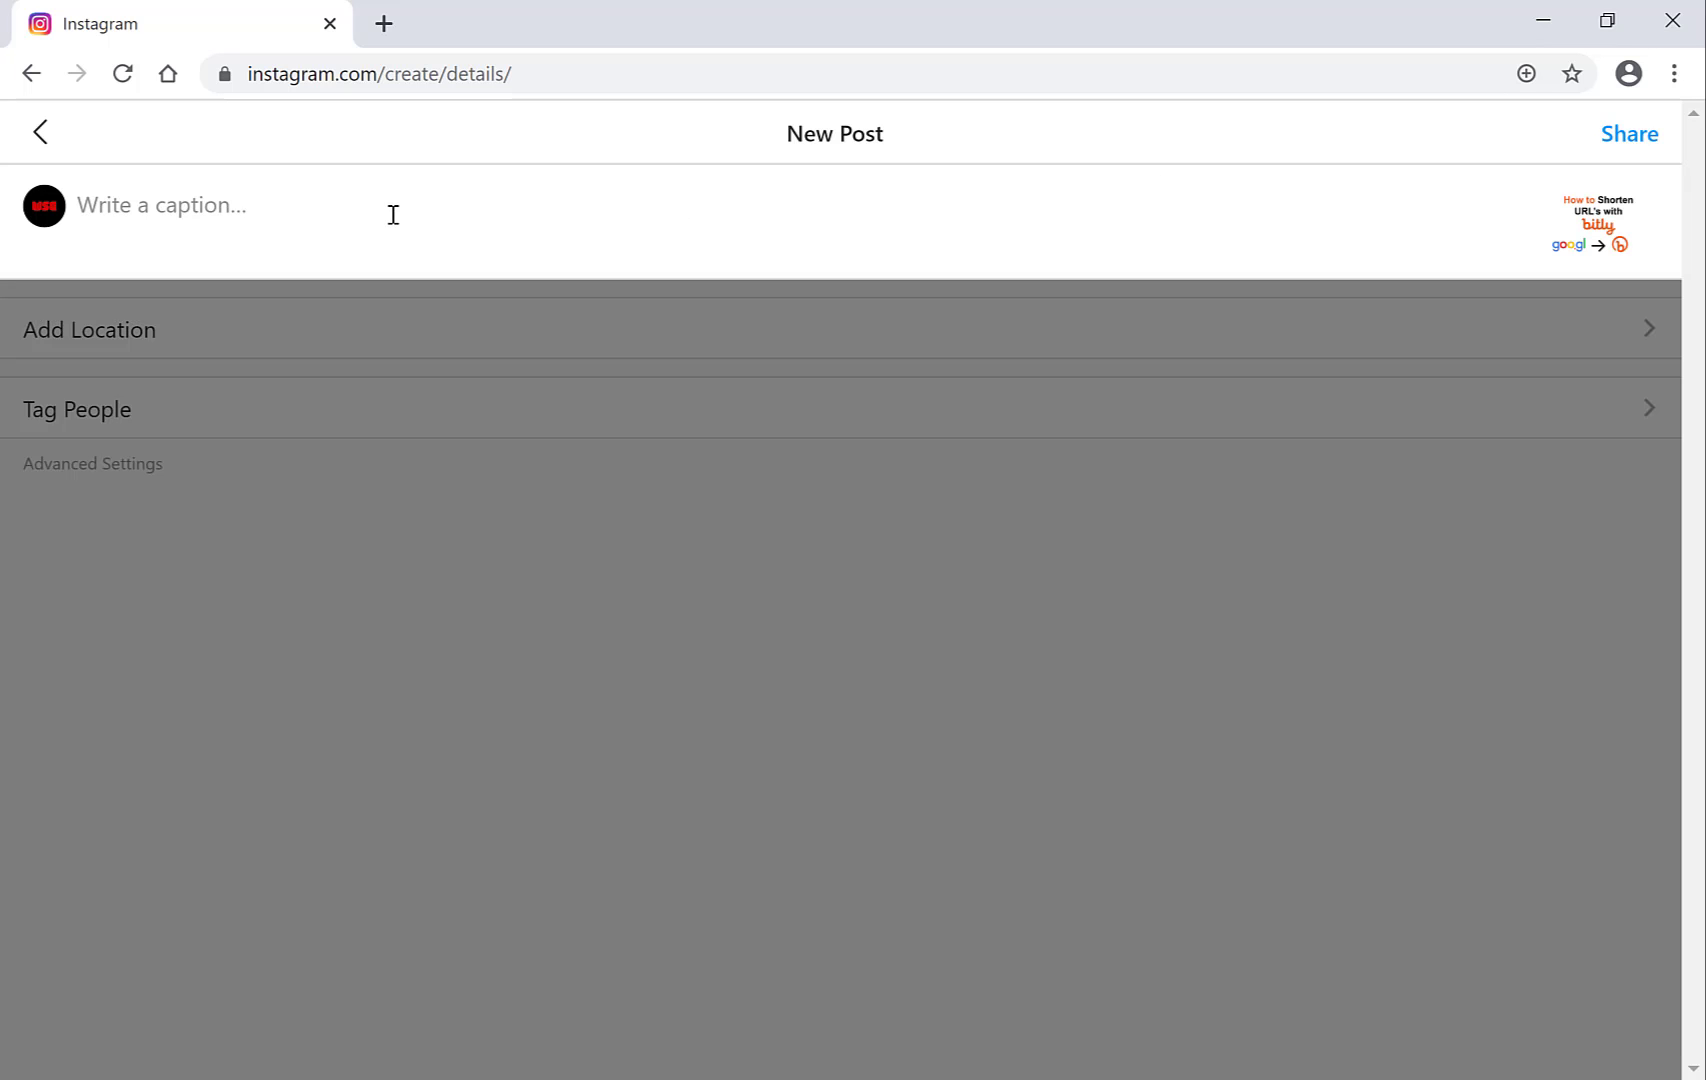
{"action": "type", "text": "H"}
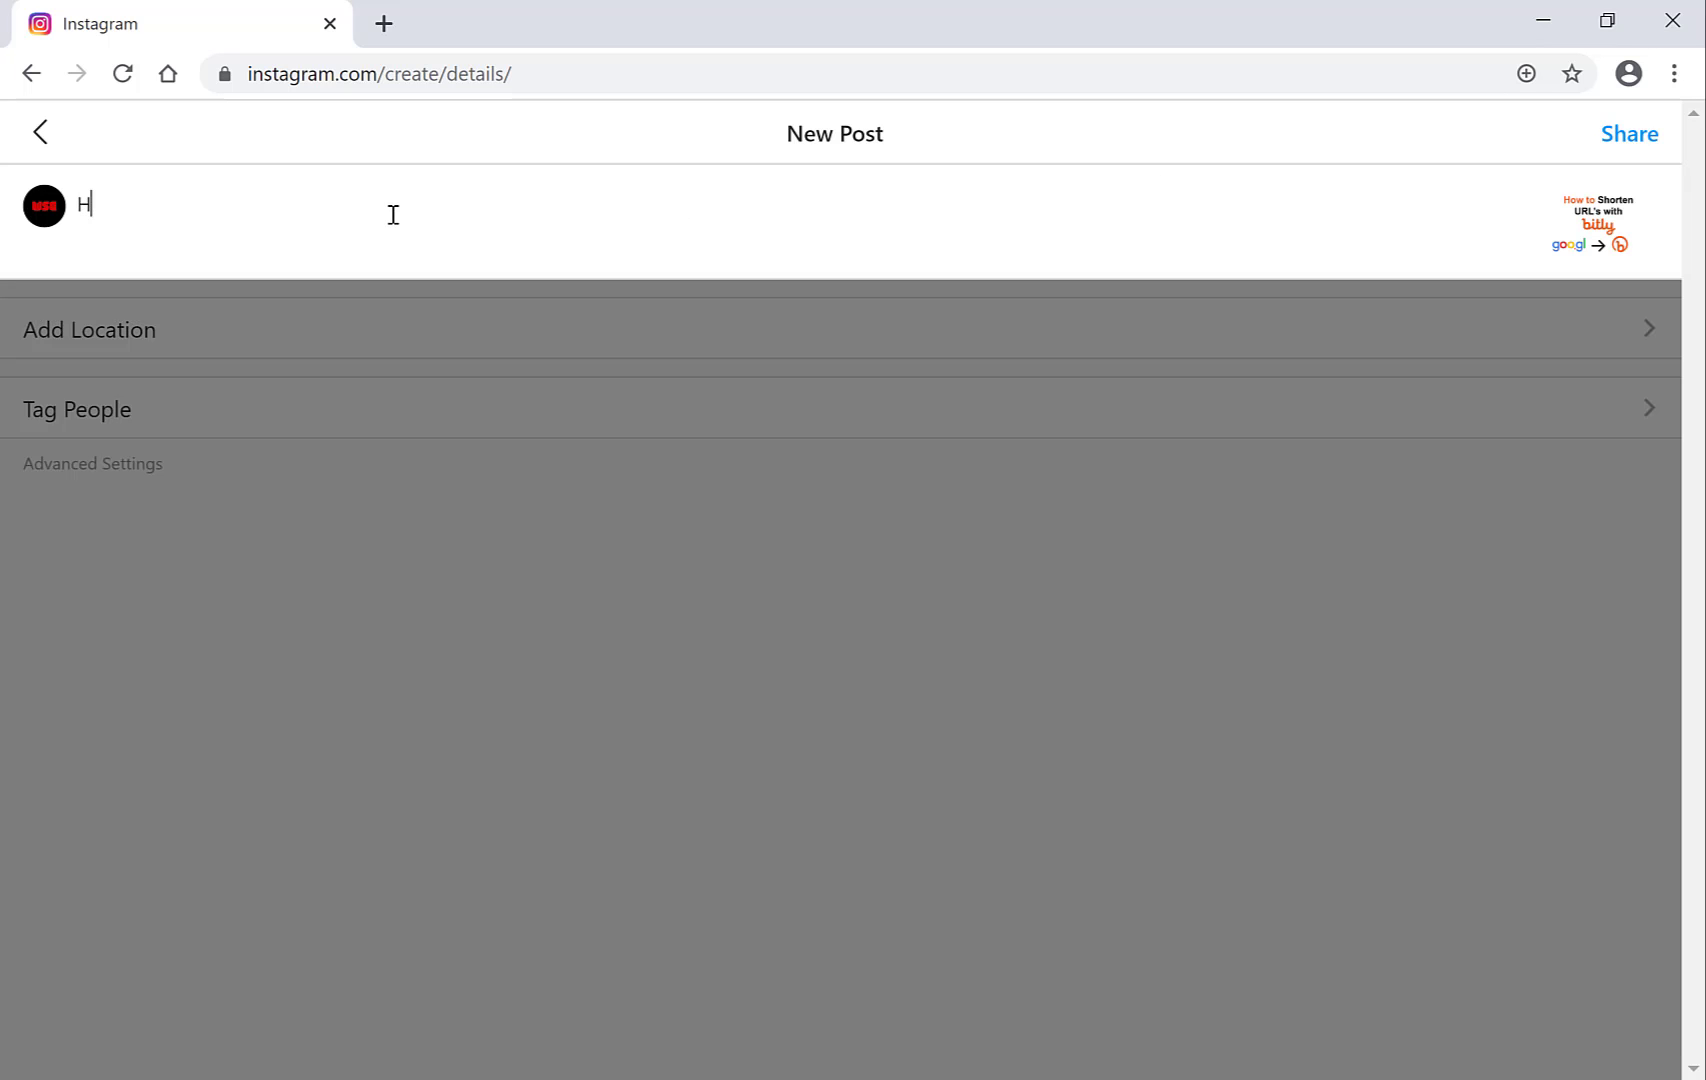
{"action": "type", "text": "ow to Shorten U"}
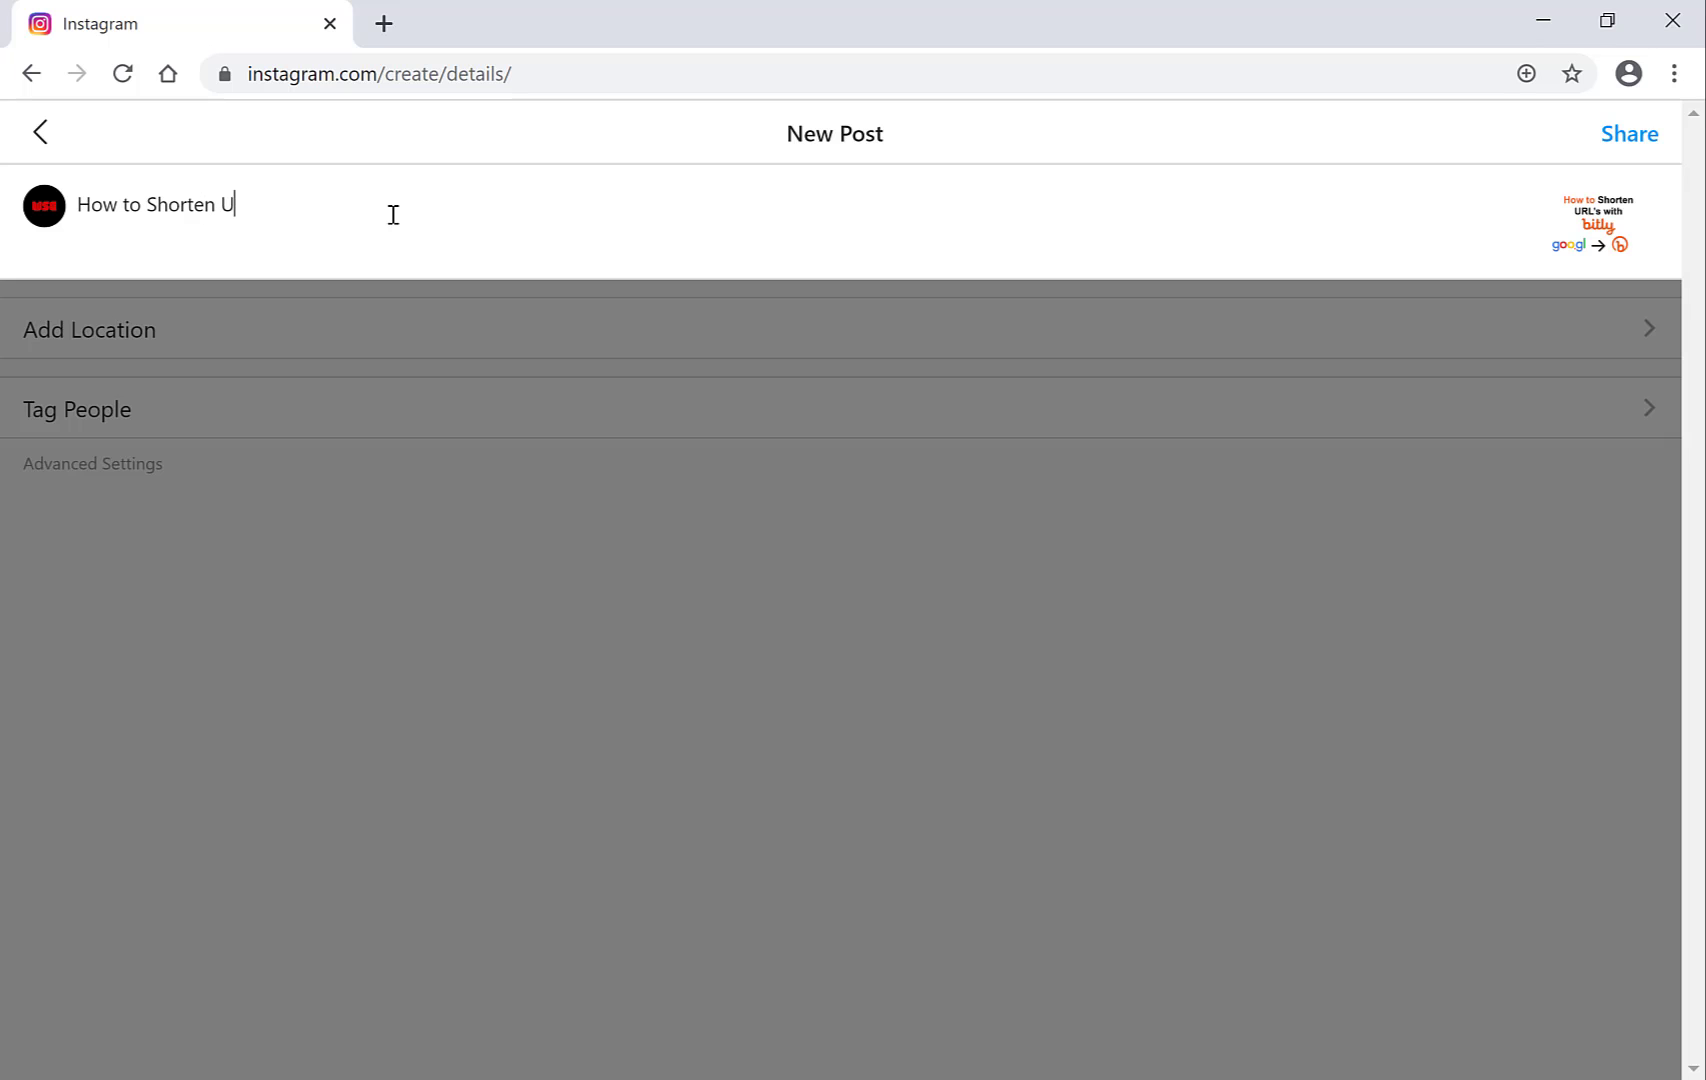
{"action": "type", "text": "RL's with Bitly #d"}
{"action": "key", "text": "BackSpace"}
{"action": "key", "text": "BackSpace"}
{"action": "key", "text": "BackSpace"}
{"action": "key", "text": "BackSpace"}
{"action": "key", "text": "BackSpace"}
{"action": "key", "text": "BackSpace"}
{"action": "key", "text": "BackSpace"}
{"action": "key", "text": "BackSpace"}
{"action": "type", "text": "#Bitly"}
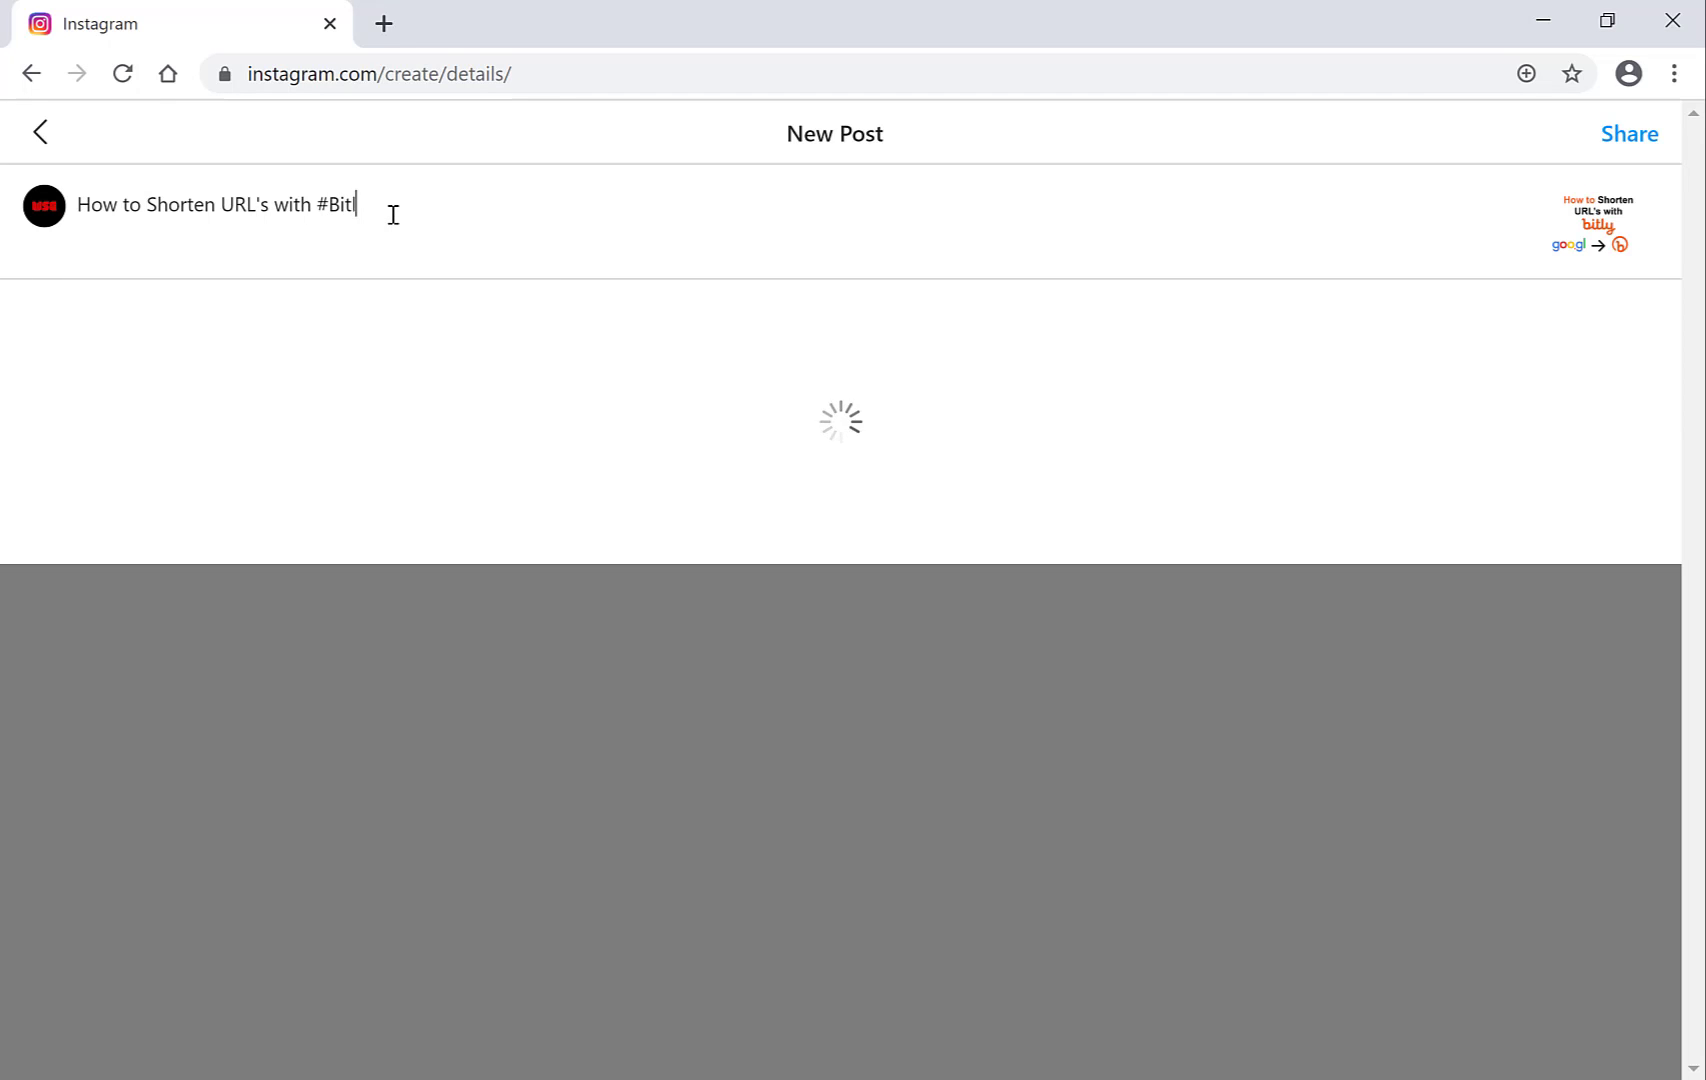
{"action": "key", "text": "BackSpace"}
{"action": "type", "text": "y"}
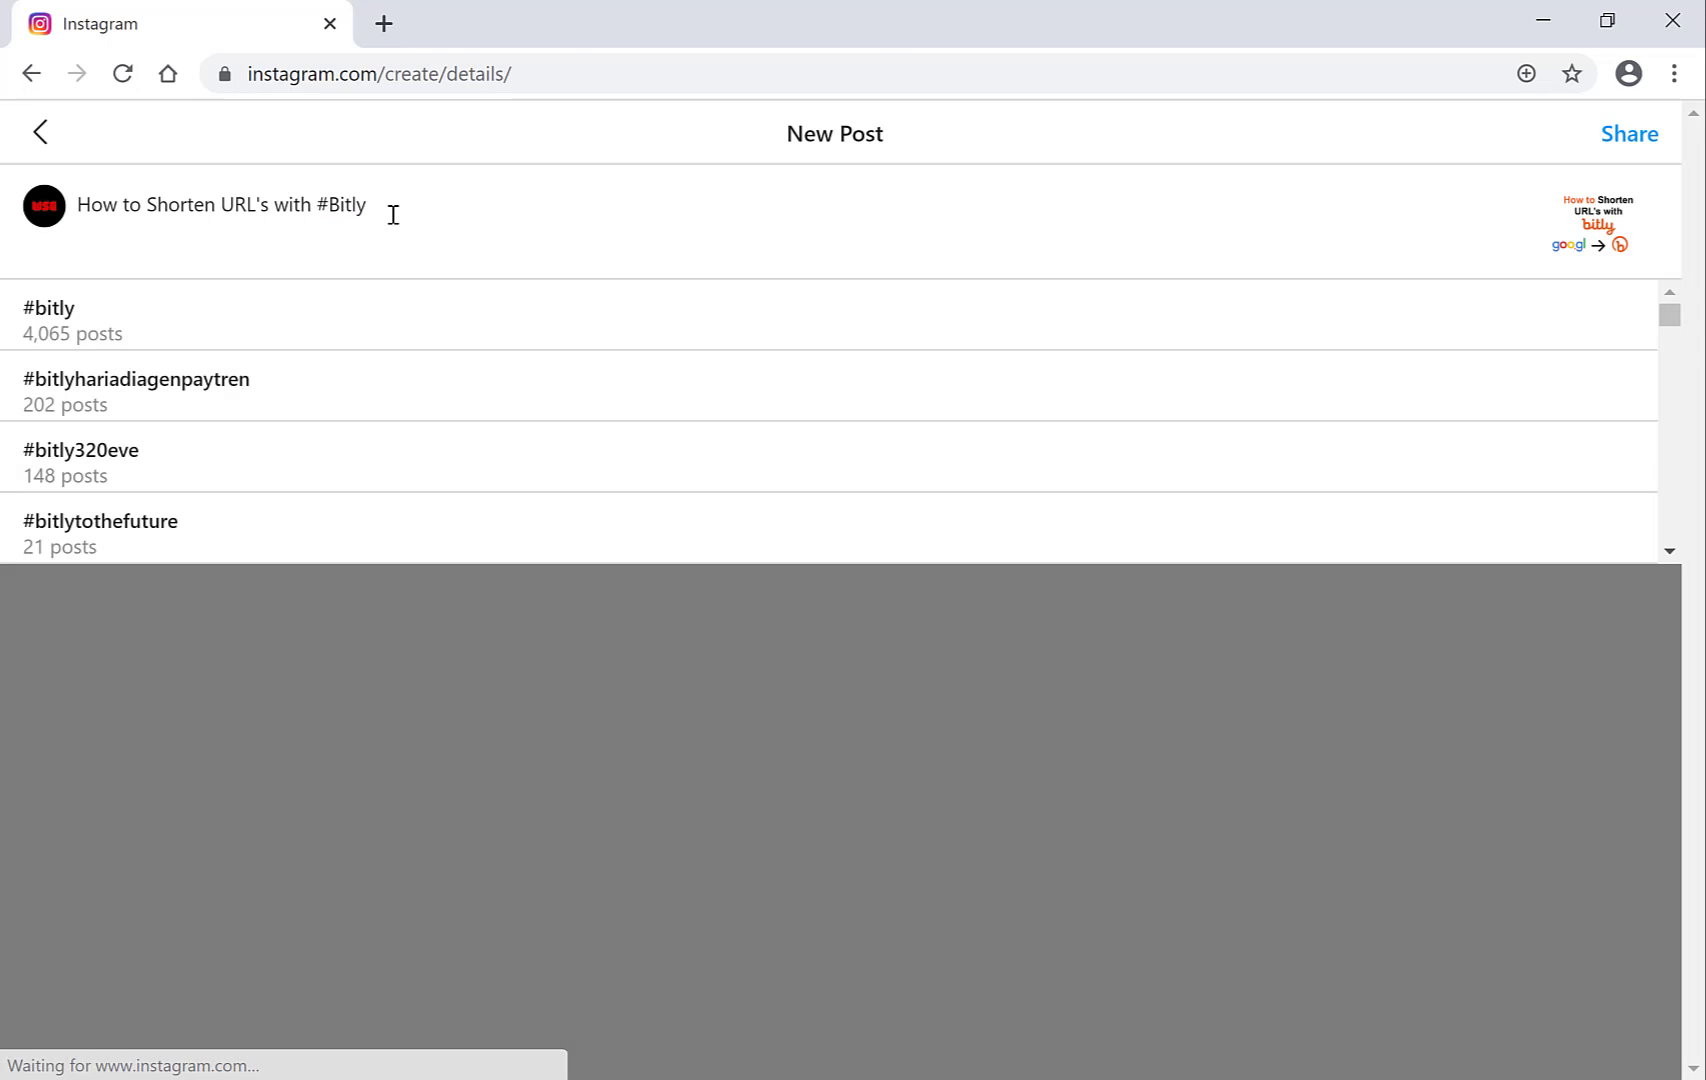
{"action": "left_click", "coordinate": [265, 318]}
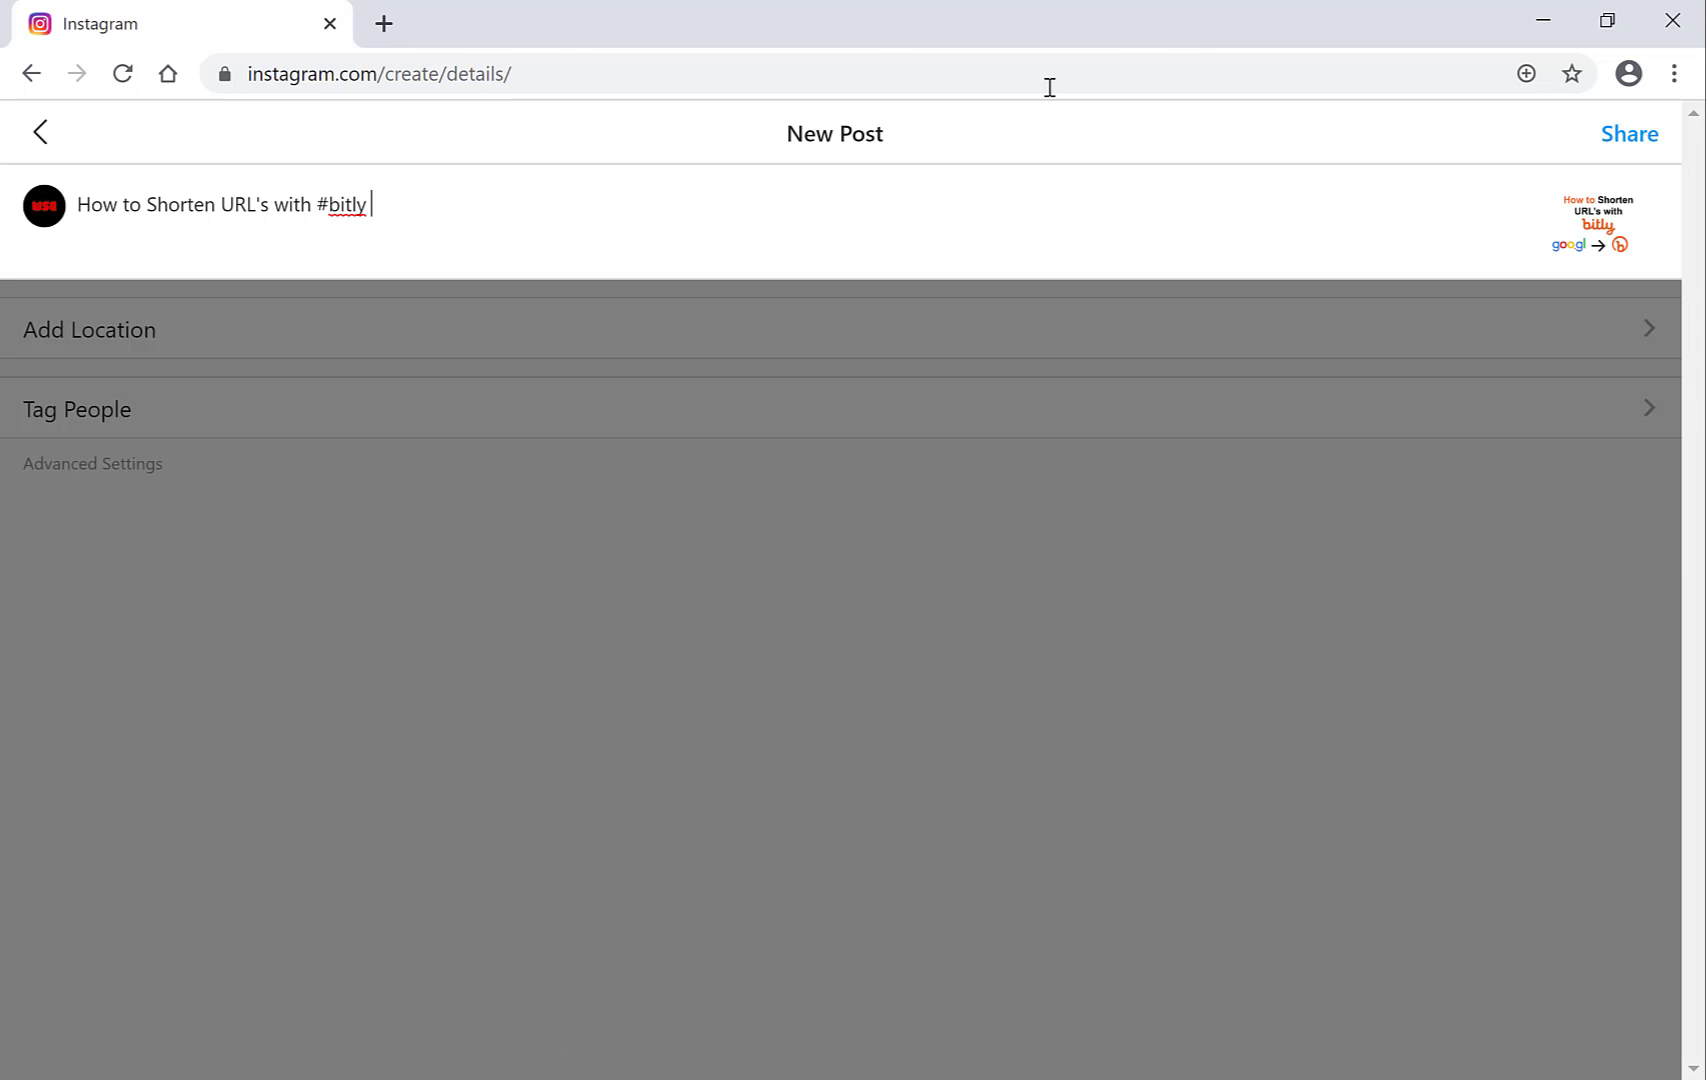
Share the post and decline adding Instagram to the Home screen.
{"action": "left_click", "coordinate": [1611, 138]}
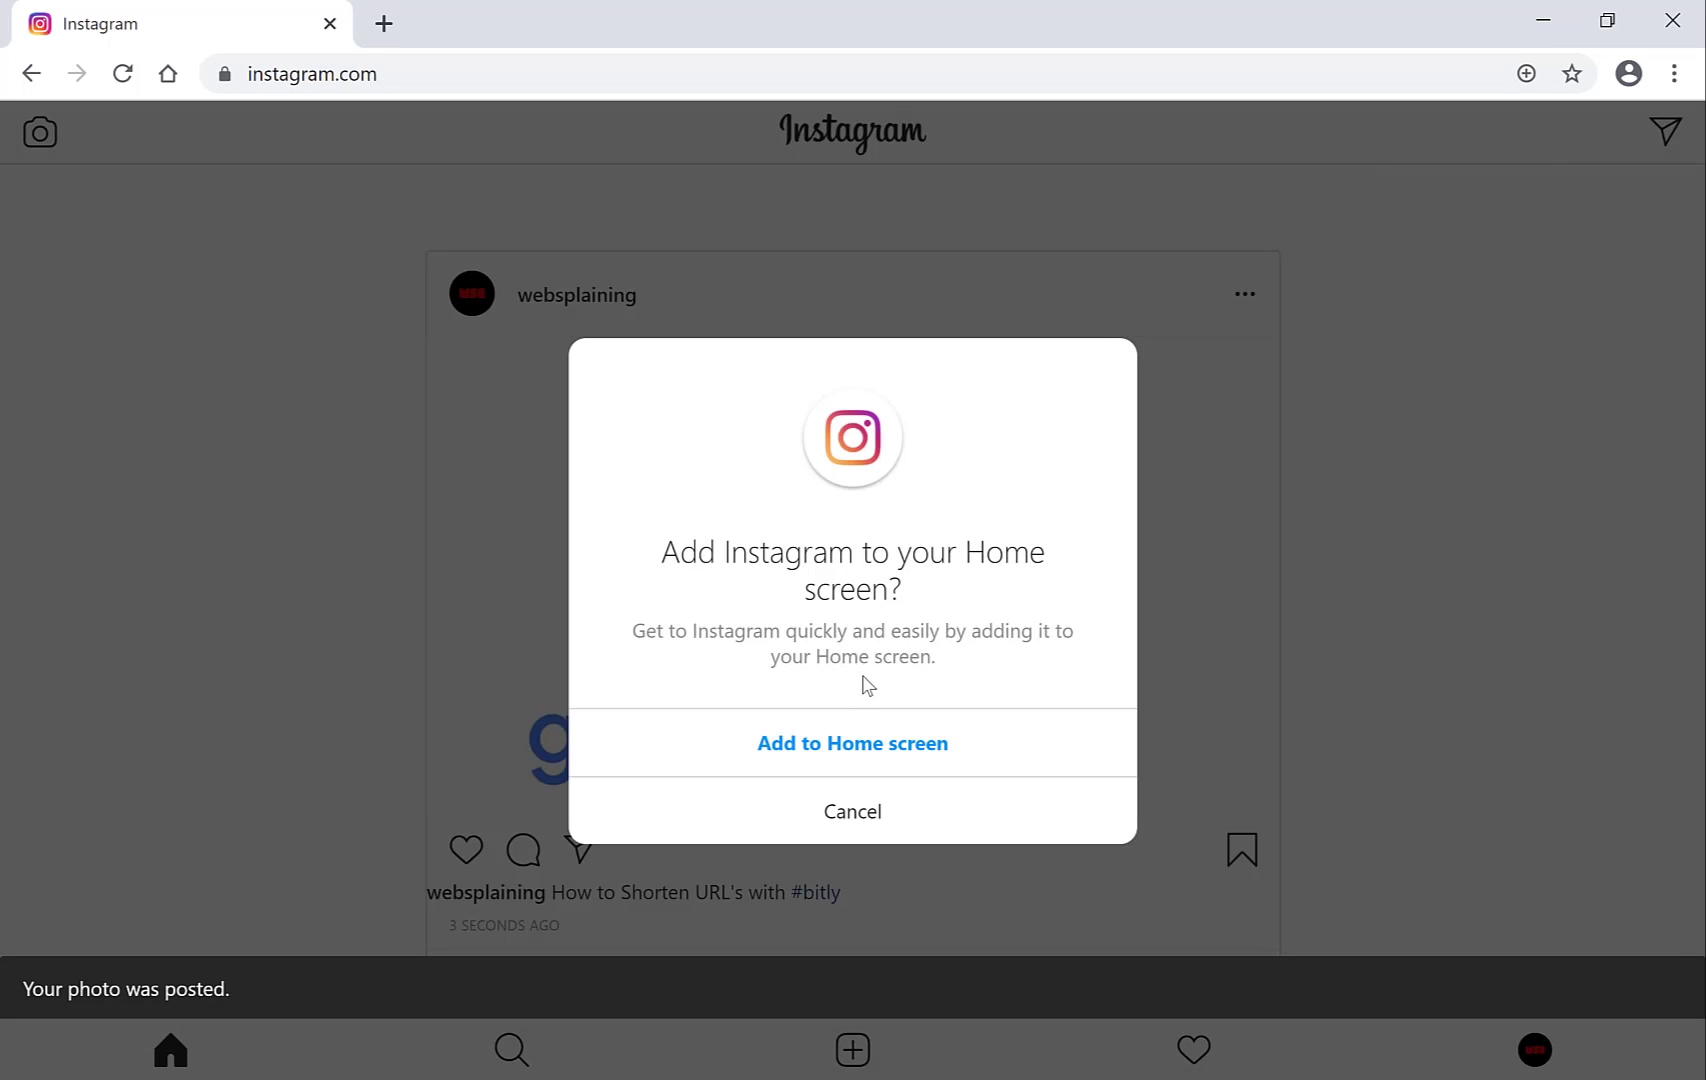
{"action": "left_click", "coordinate": [864, 815]}
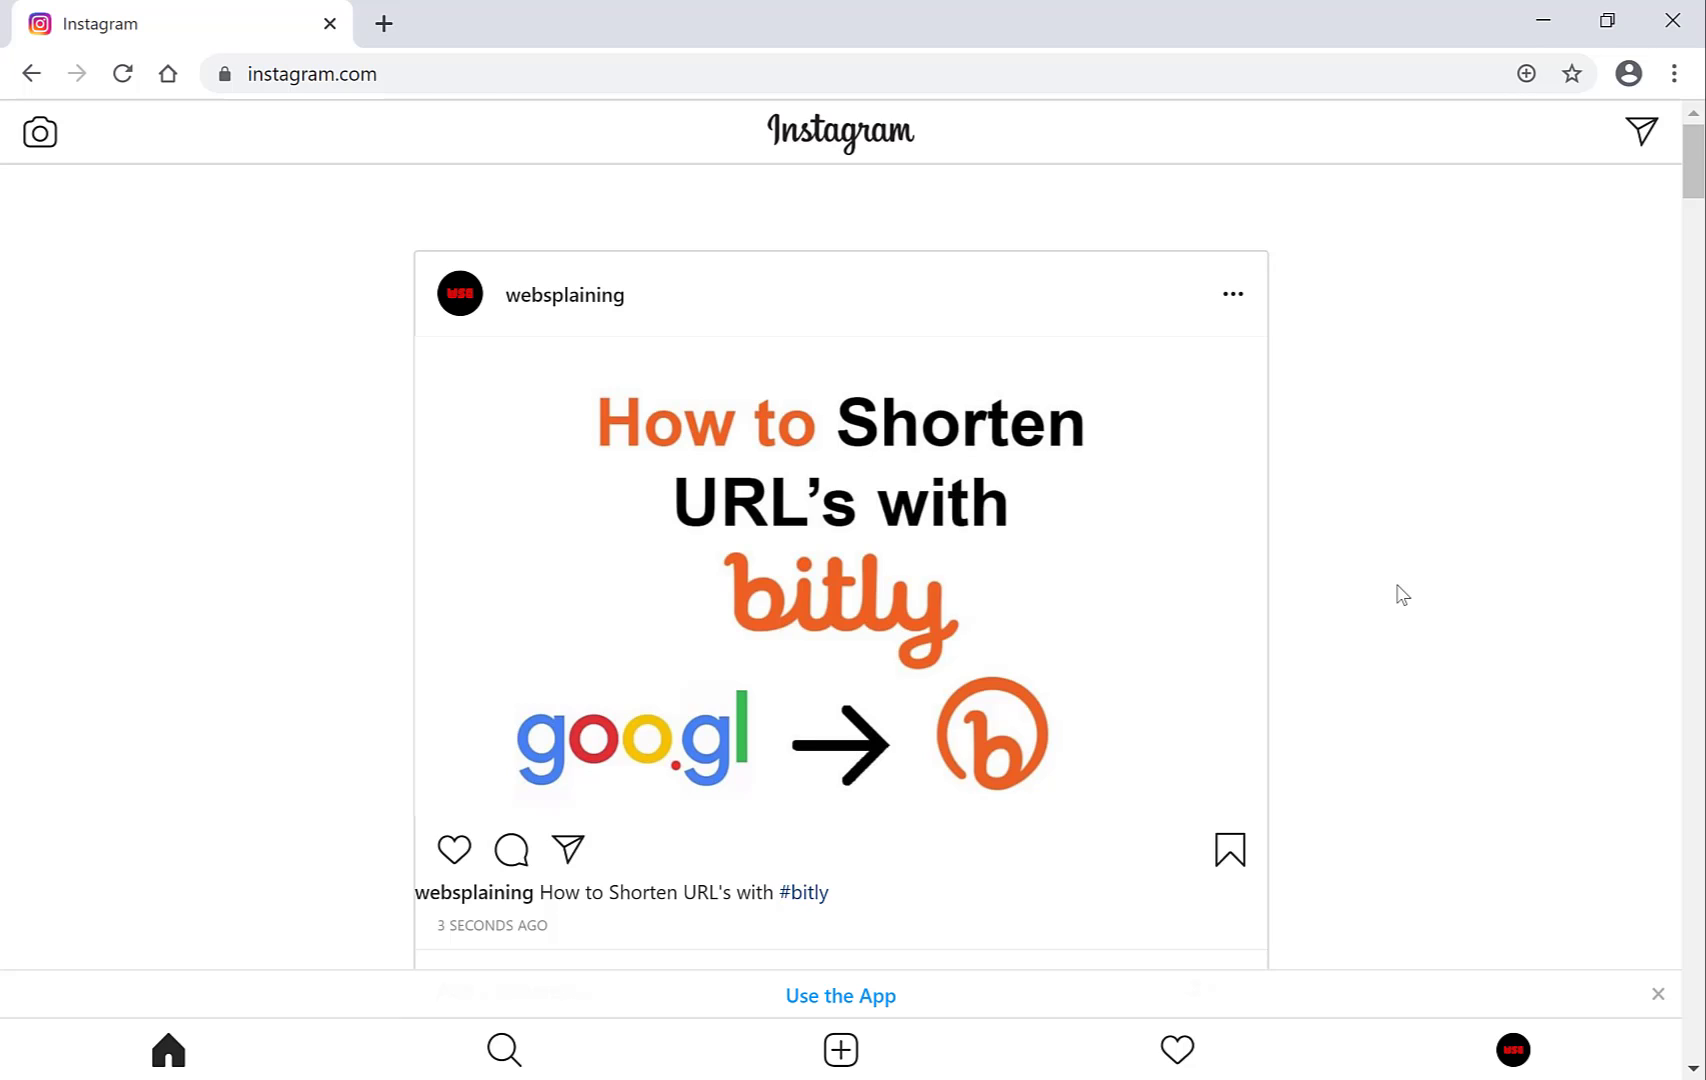
Look through the posts on the account's profile and open the newly shared Bitly post.
{"action": "left_click", "coordinate": [1513, 1049]}
{"action": "scroll", "coordinate": [1398, 690], "scroll_direction": "down", "scroll_amount": 2}
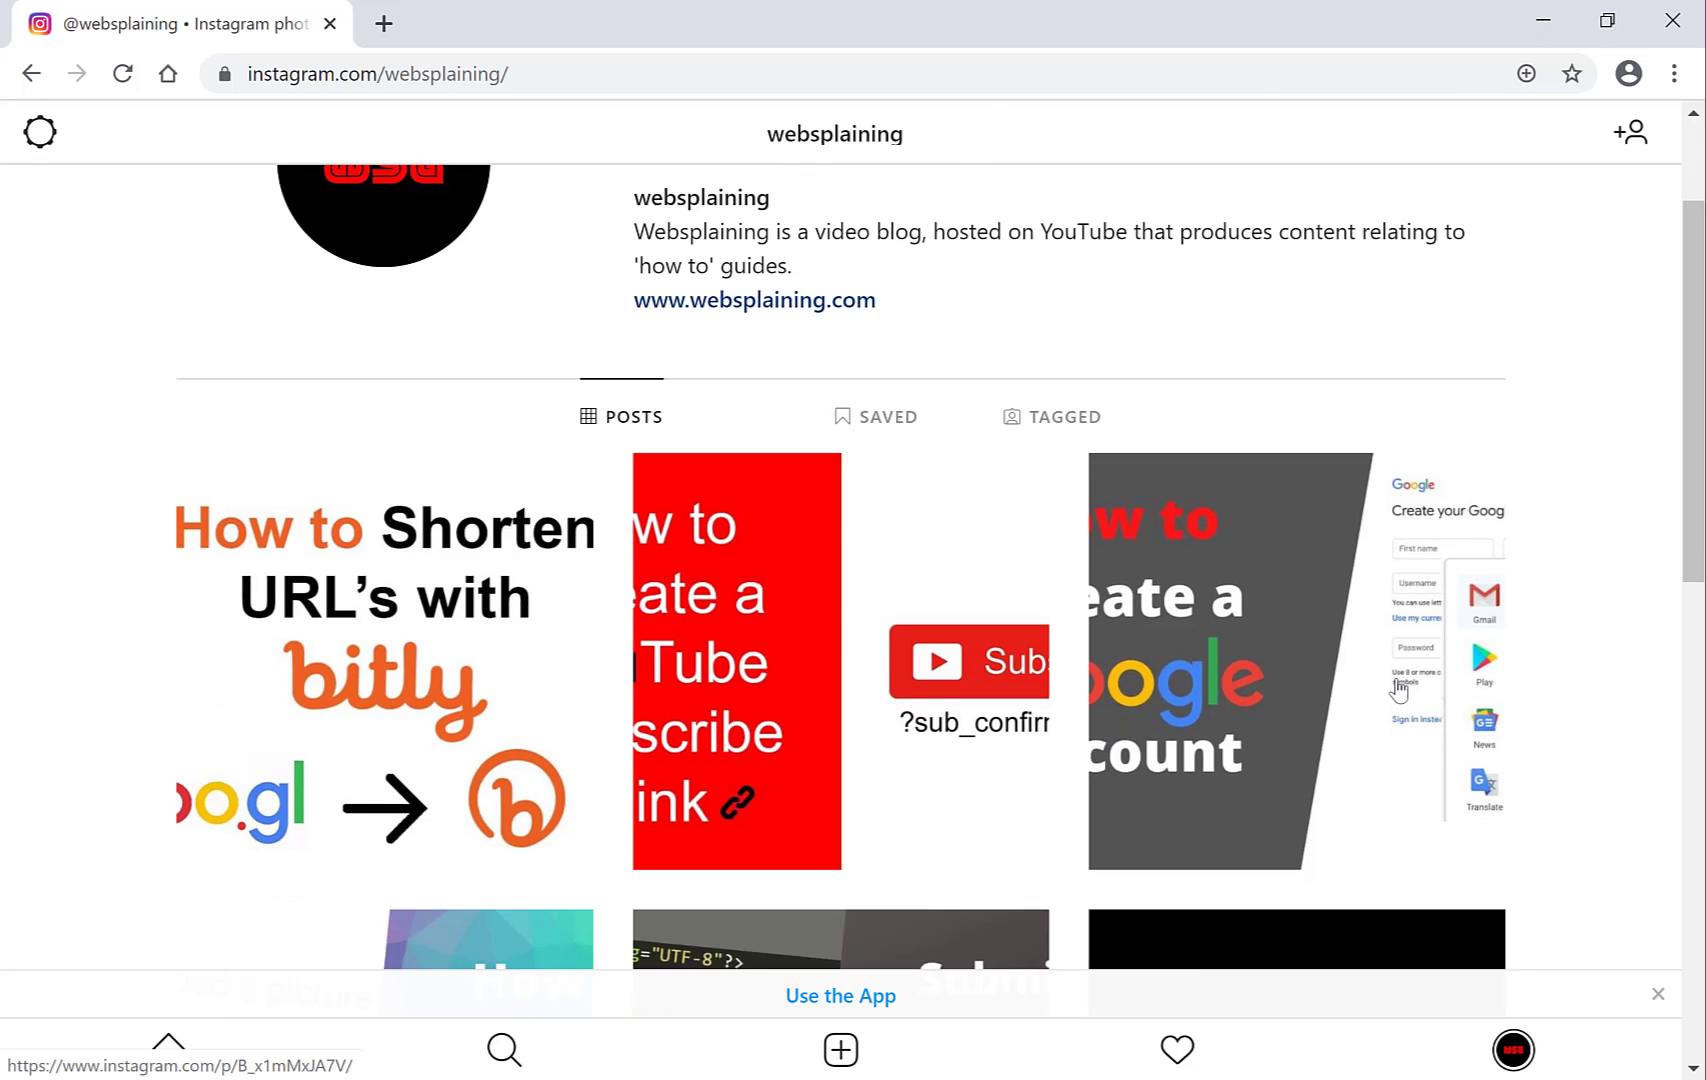
{"action": "scroll", "coordinate": [1398, 690], "scroll_direction": "down", "scroll_amount": 3}
{"action": "scroll", "coordinate": [1398, 688], "scroll_direction": "up", "scroll_amount": 5}
{"action": "scroll", "coordinate": [1398, 682], "scroll_direction": "down", "scroll_amount": 1}
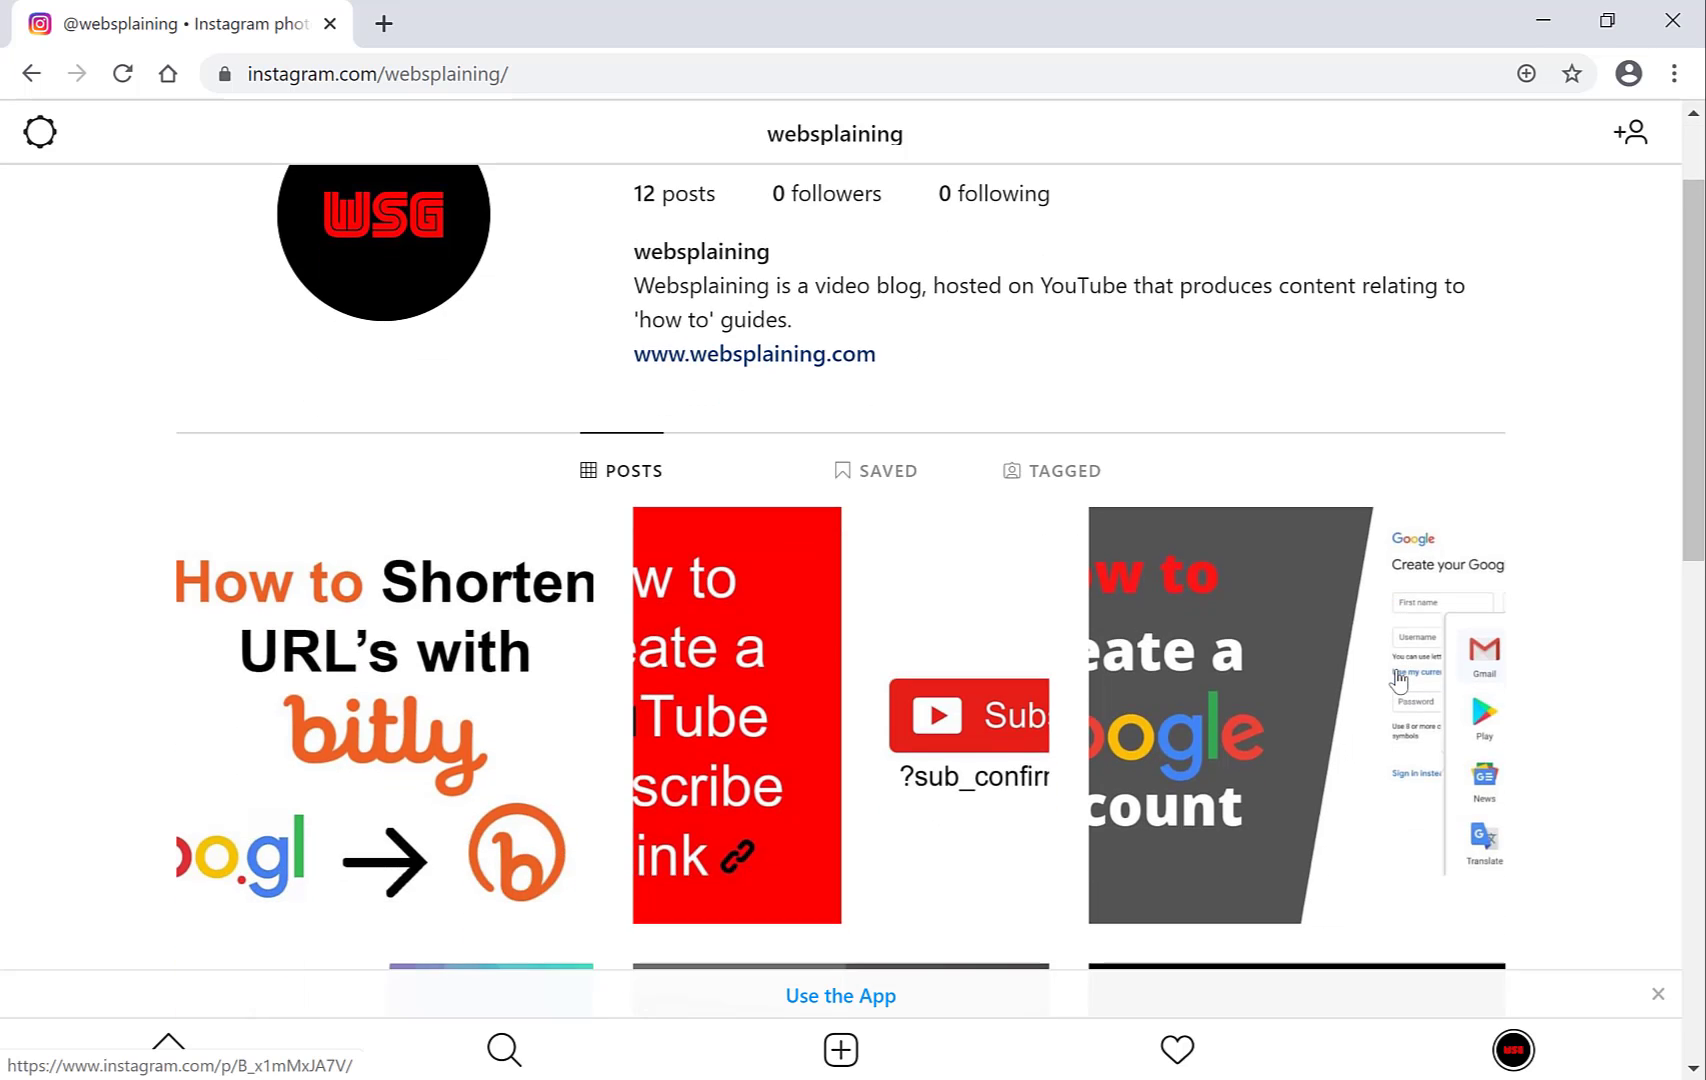
{"action": "left_click", "coordinate": [397, 630]}
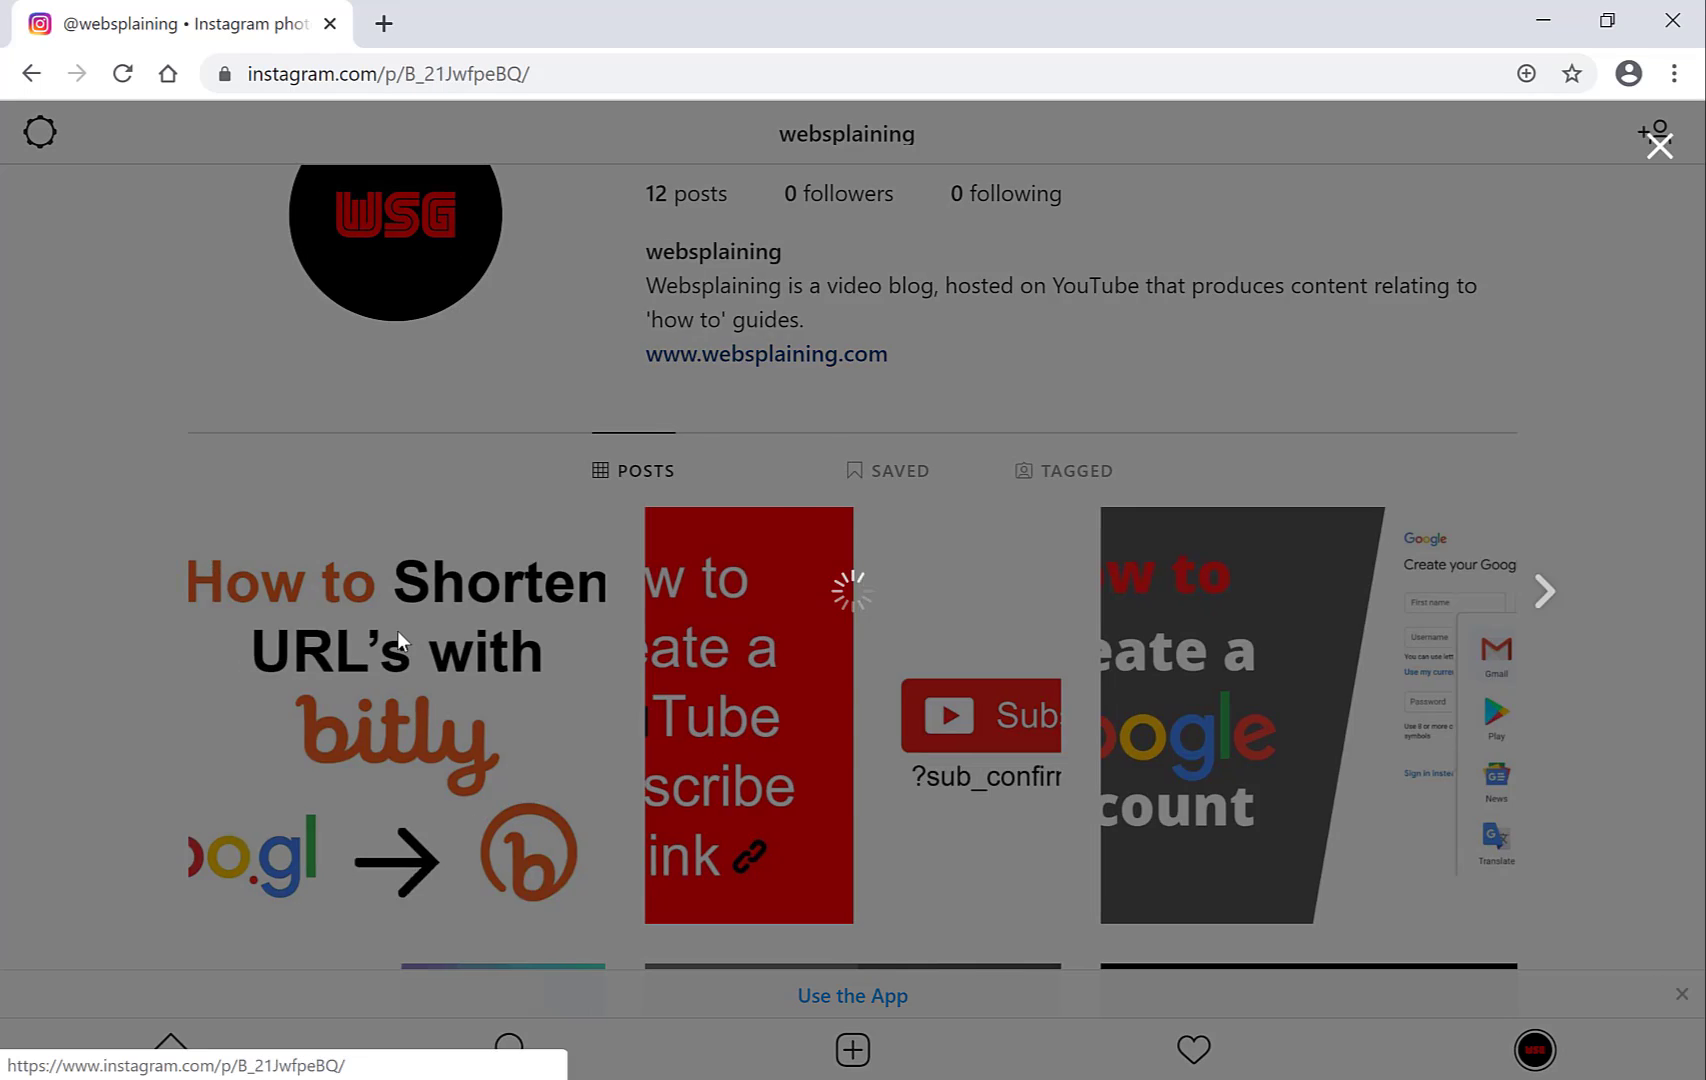